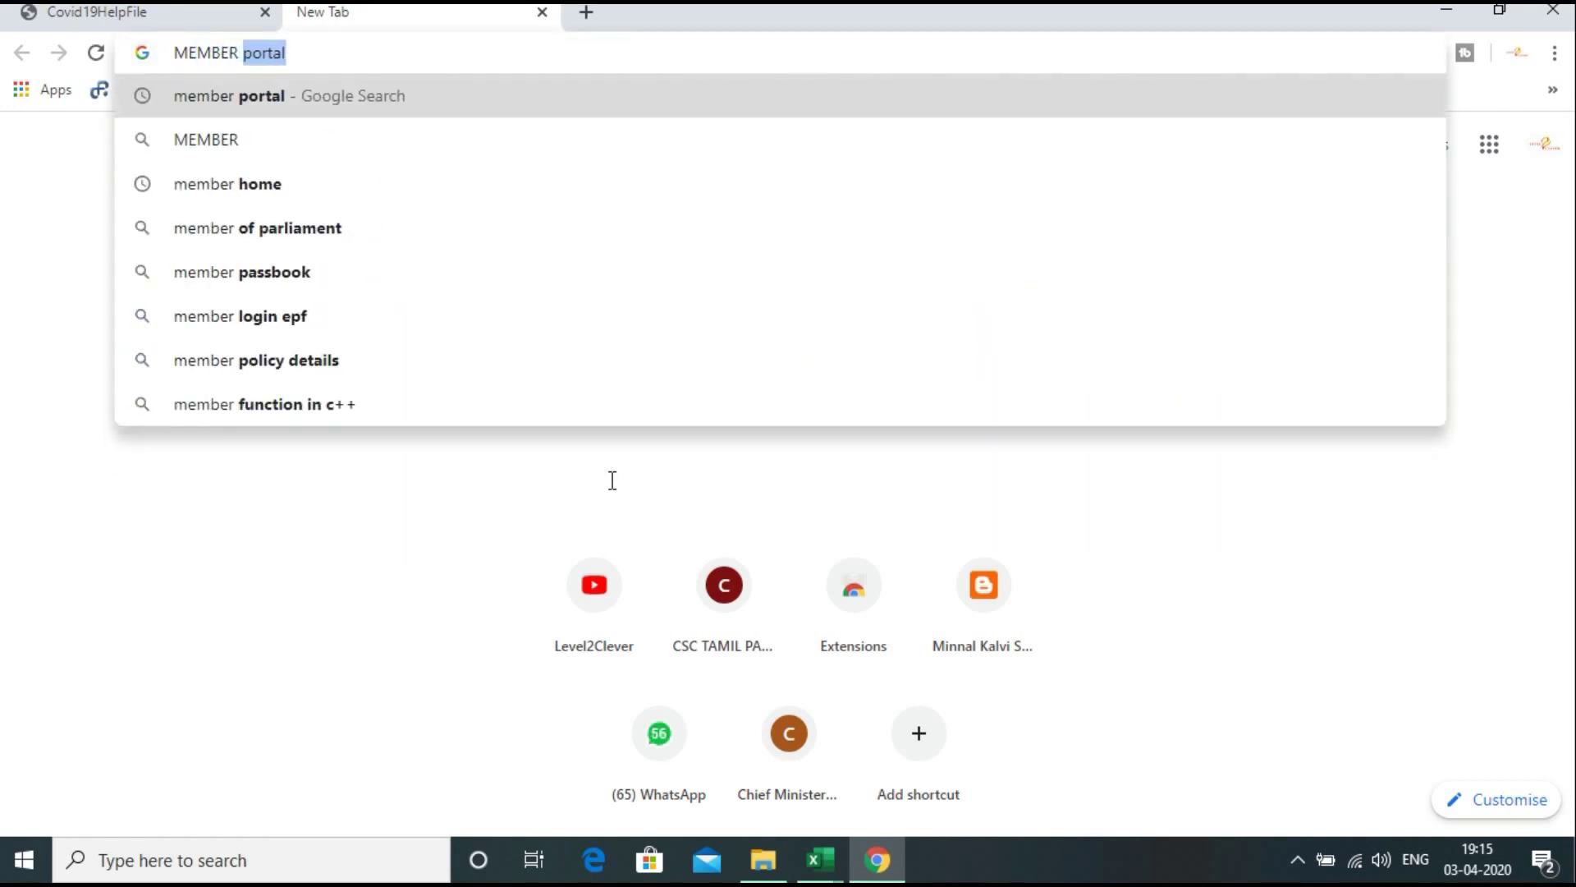
Search Google for 'member portal' and open the EPFO Member Home result.
{"action": "key", "text": "Return"}
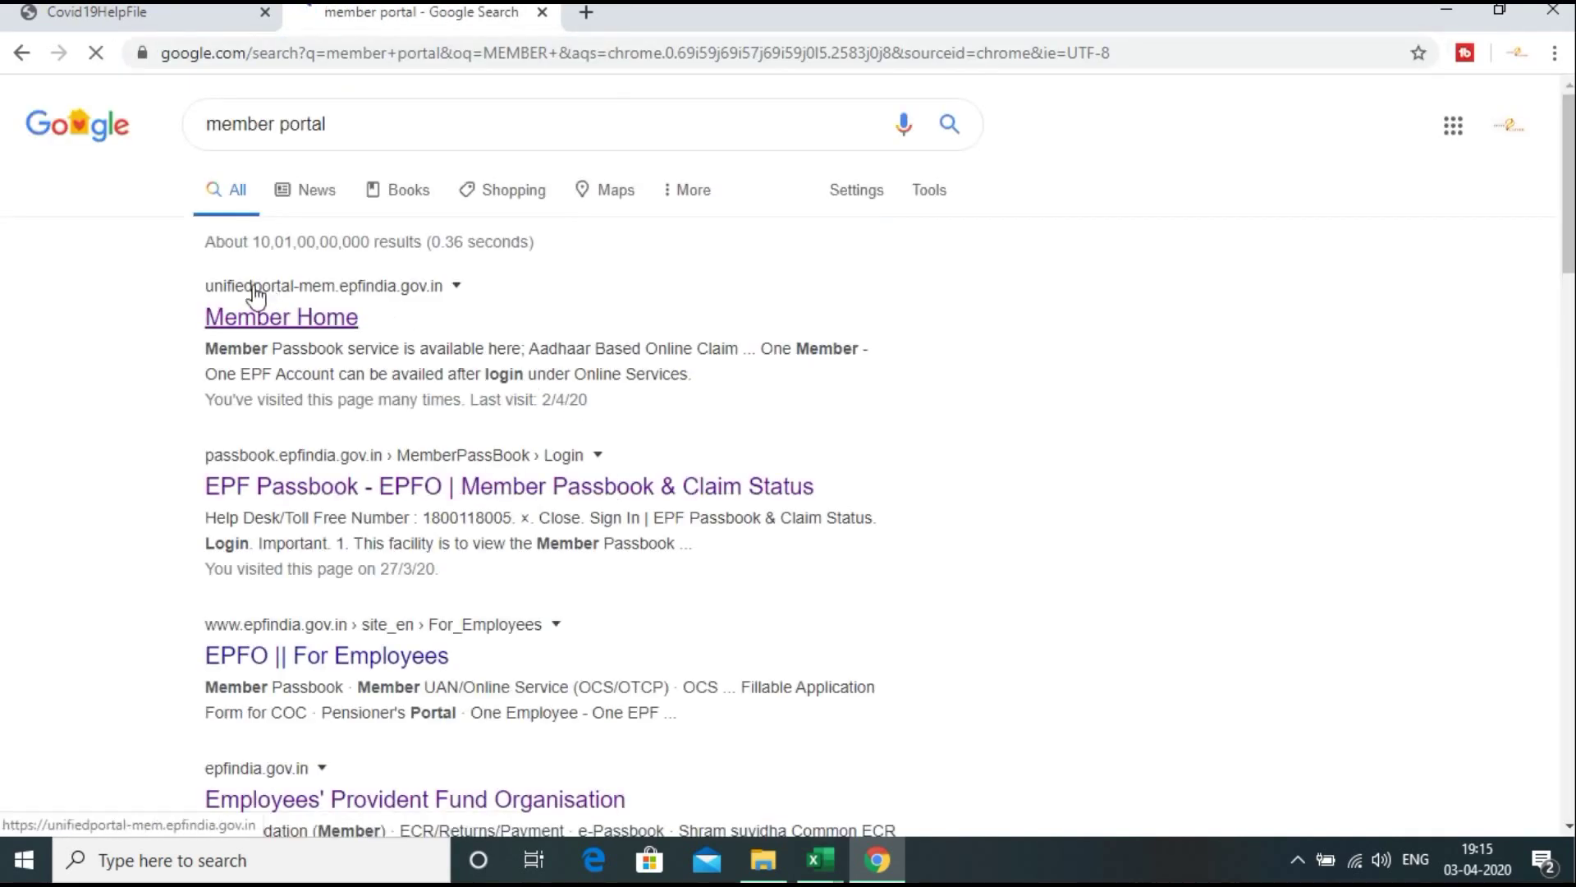
{"action": "left_click", "coordinate": [227, 333]}
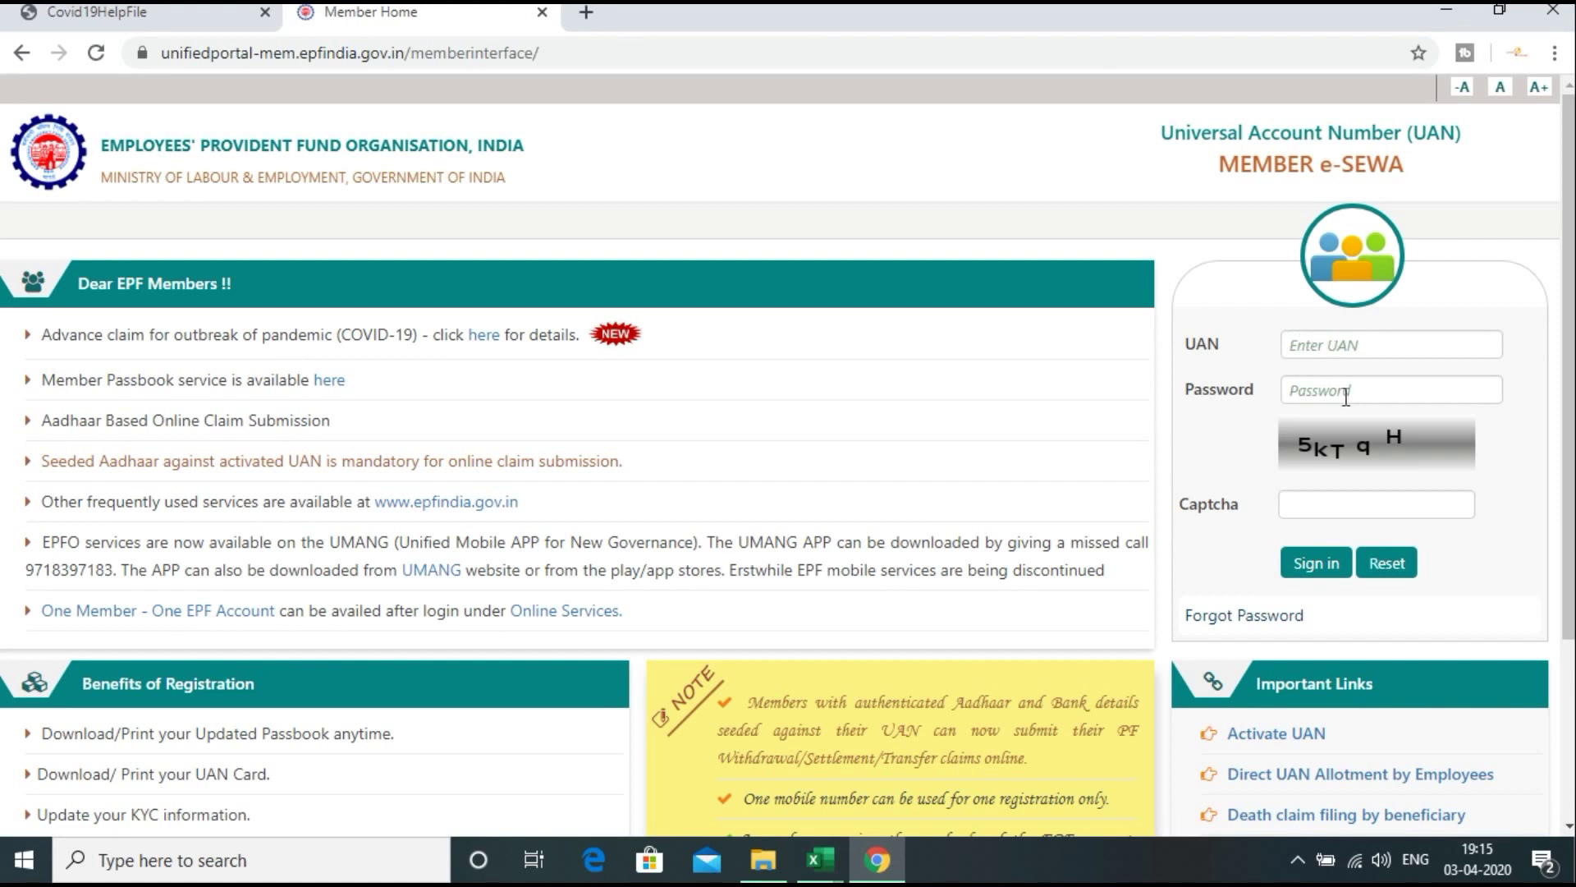
Sign in with the autofilled UAN and password plus the shown captcha code.
{"action": "left_click", "coordinate": [1310, 344]}
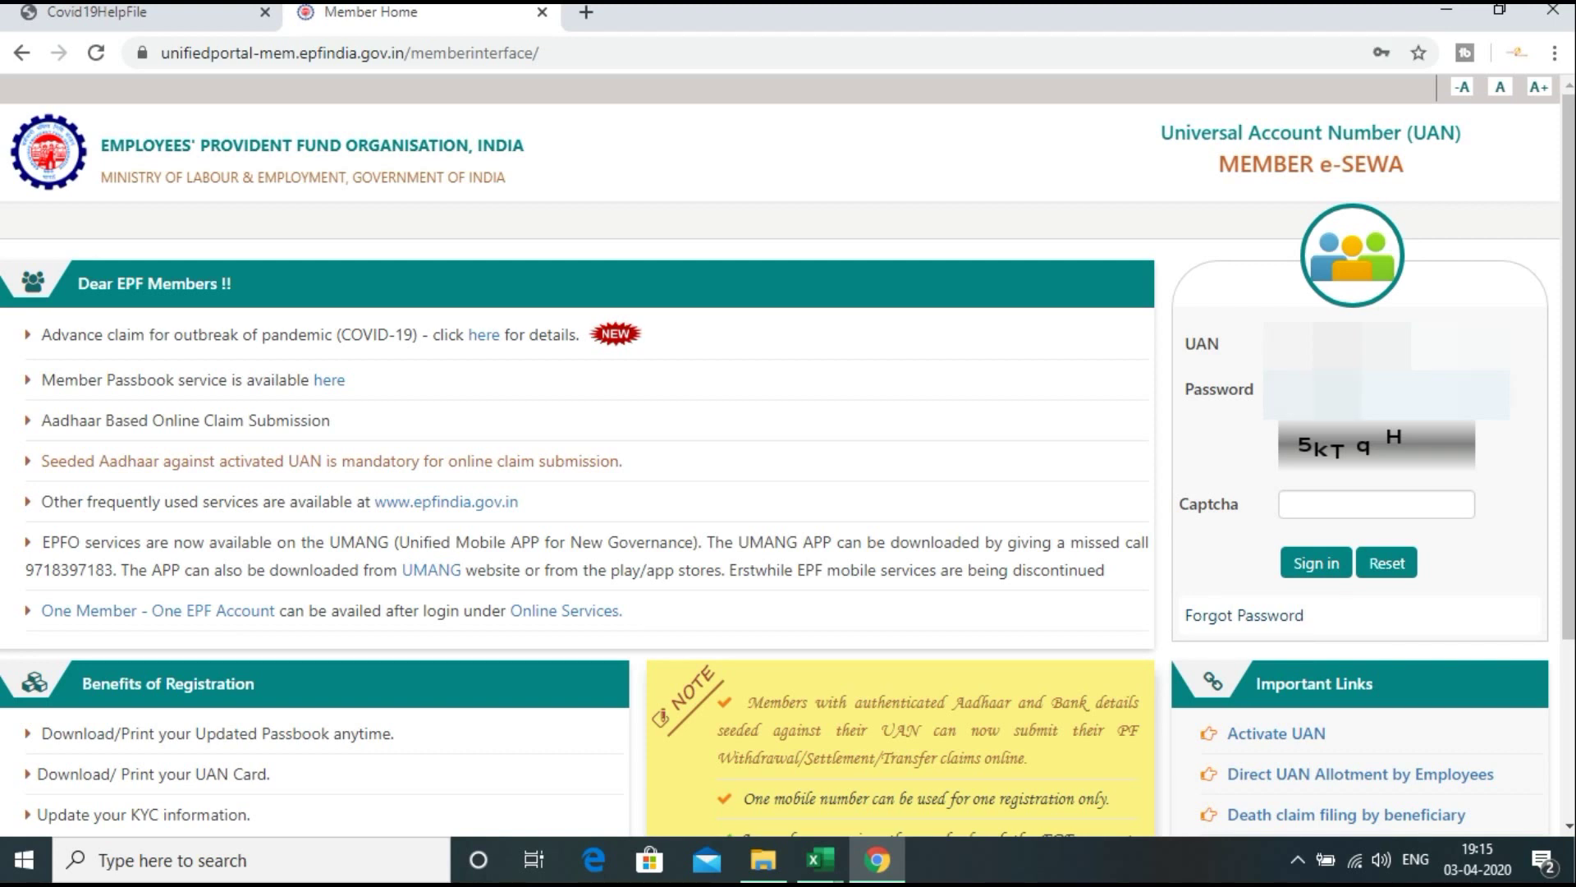
{"action": "left_click", "coordinate": [1298, 509]}
{"action": "type", "text": "5kTq"}
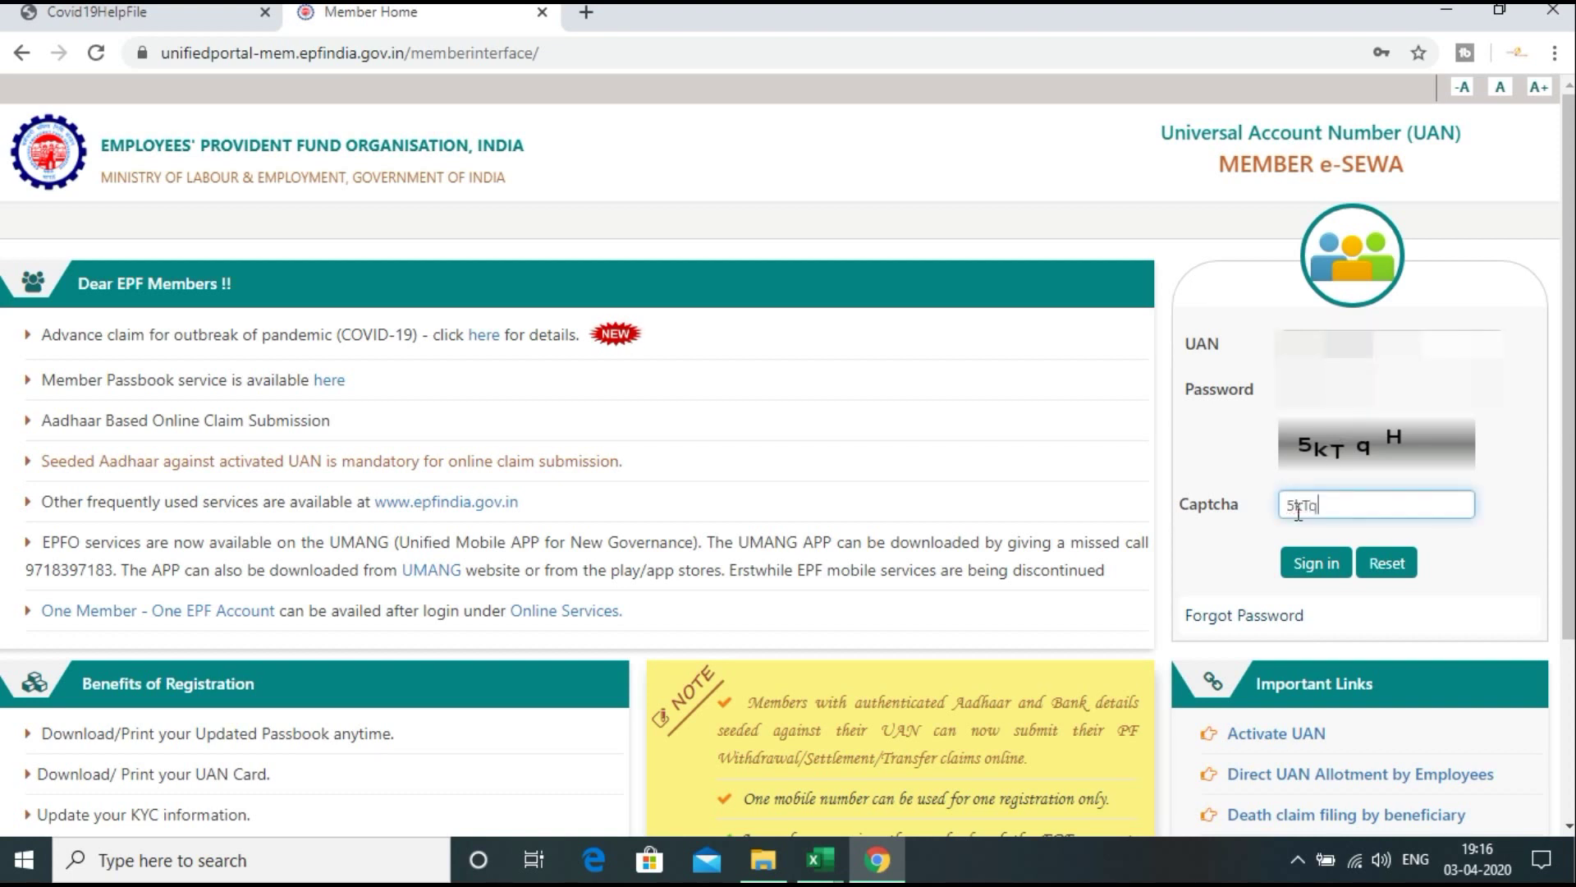
{"action": "type", "text": "H"}
{"action": "left_click", "coordinate": [1321, 567]}
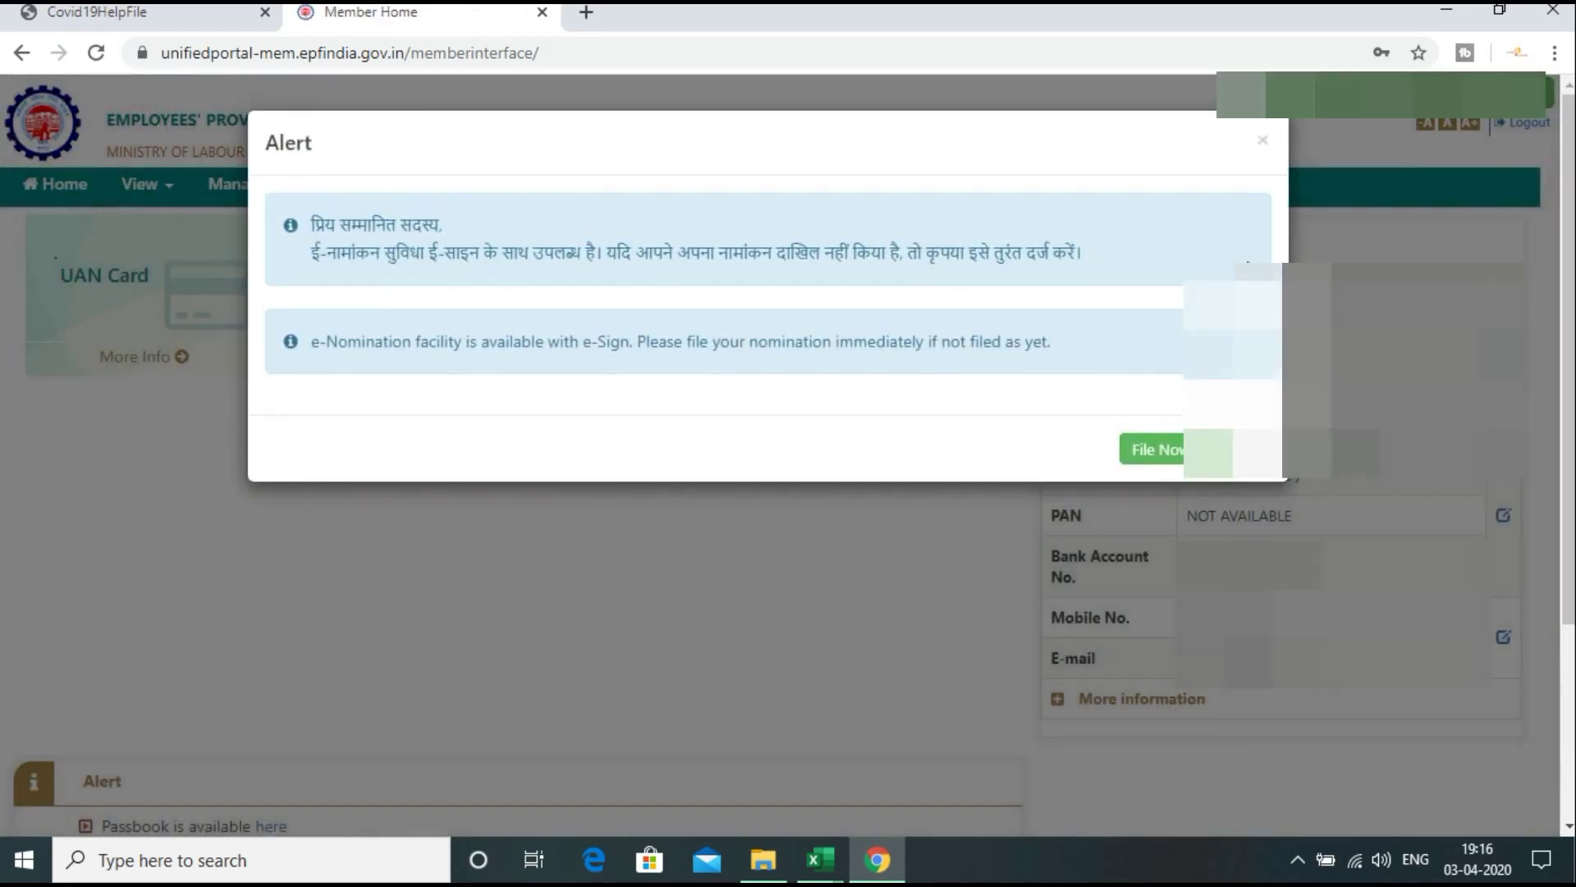
Close the e-Nomination alert to reveal the Member Profile with PAN NOT AVAILABLE.
{"action": "left_click", "coordinate": [1264, 142]}
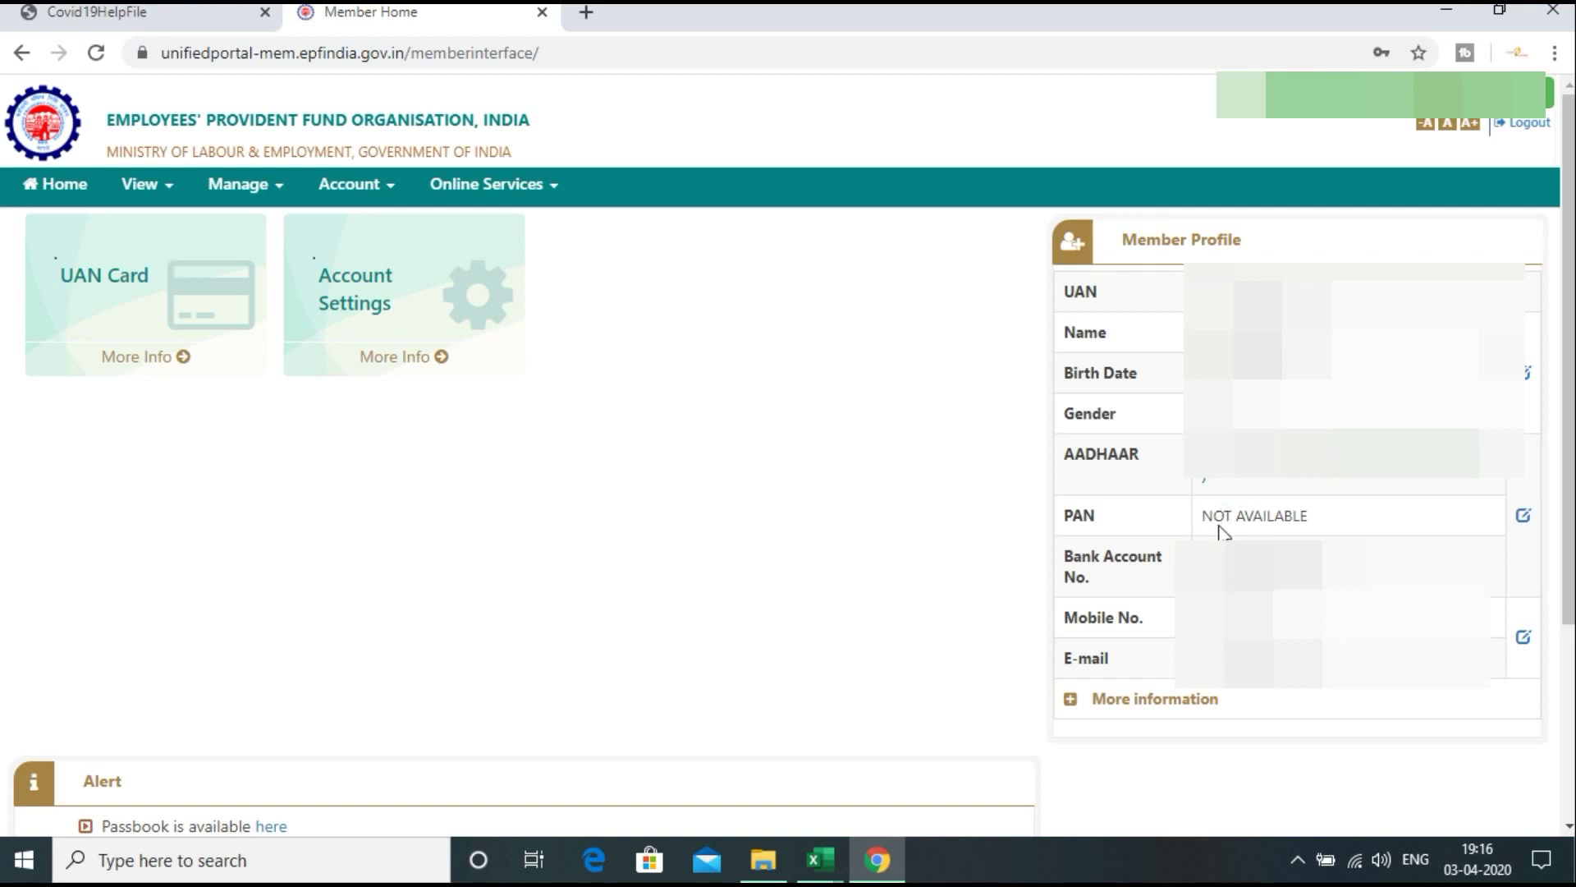
Go to Manage > KYC and tick PAN as the document to add.
{"action": "left_click", "coordinate": [238, 188]}
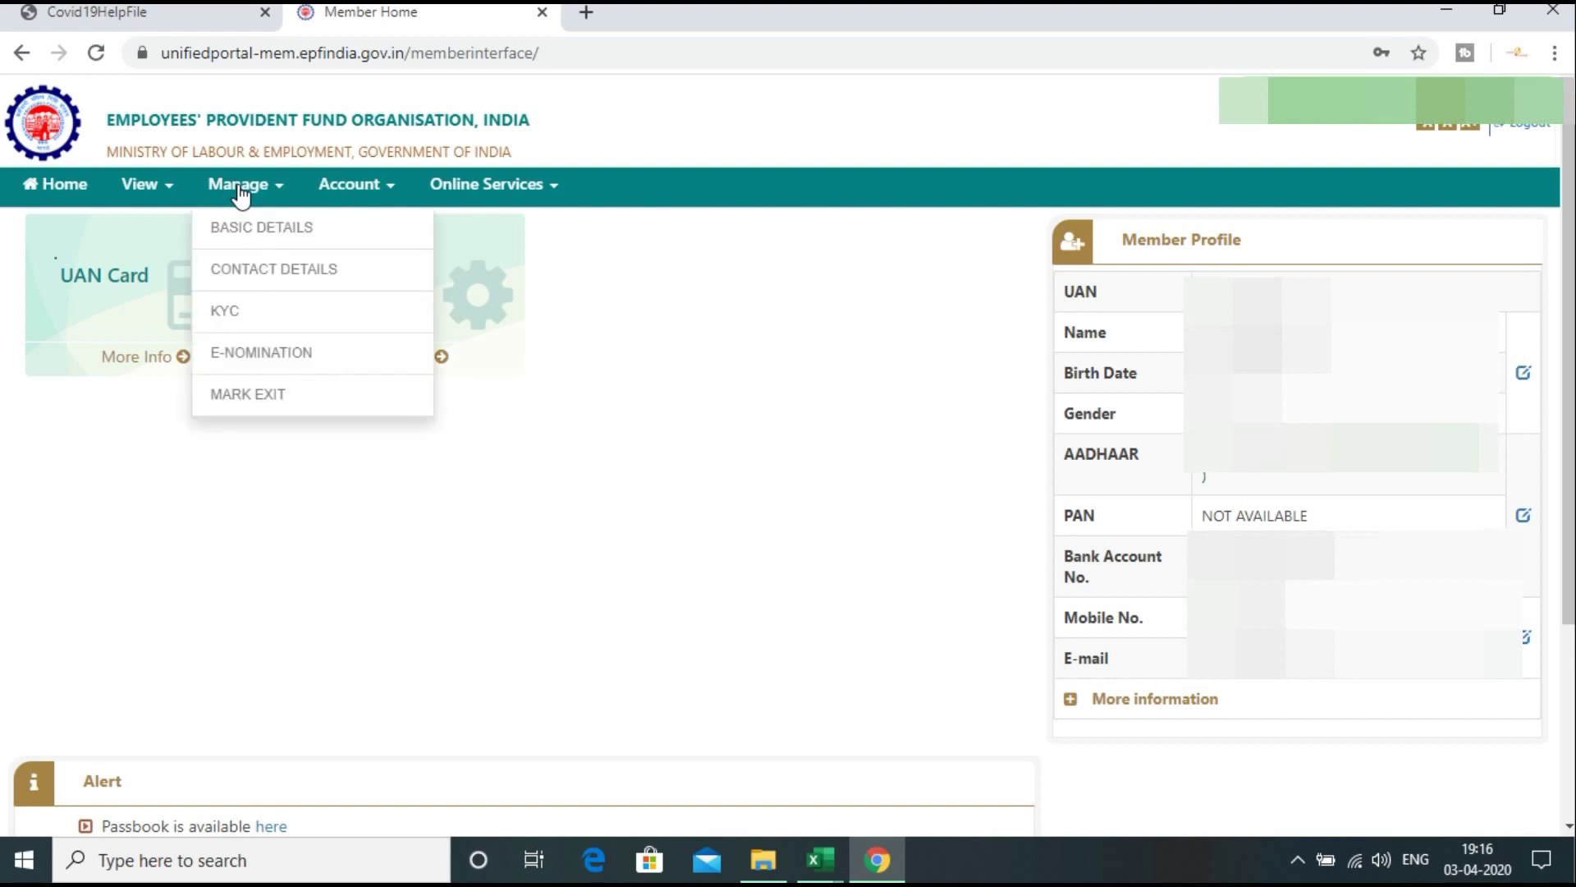
{"action": "left_click", "coordinate": [236, 322]}
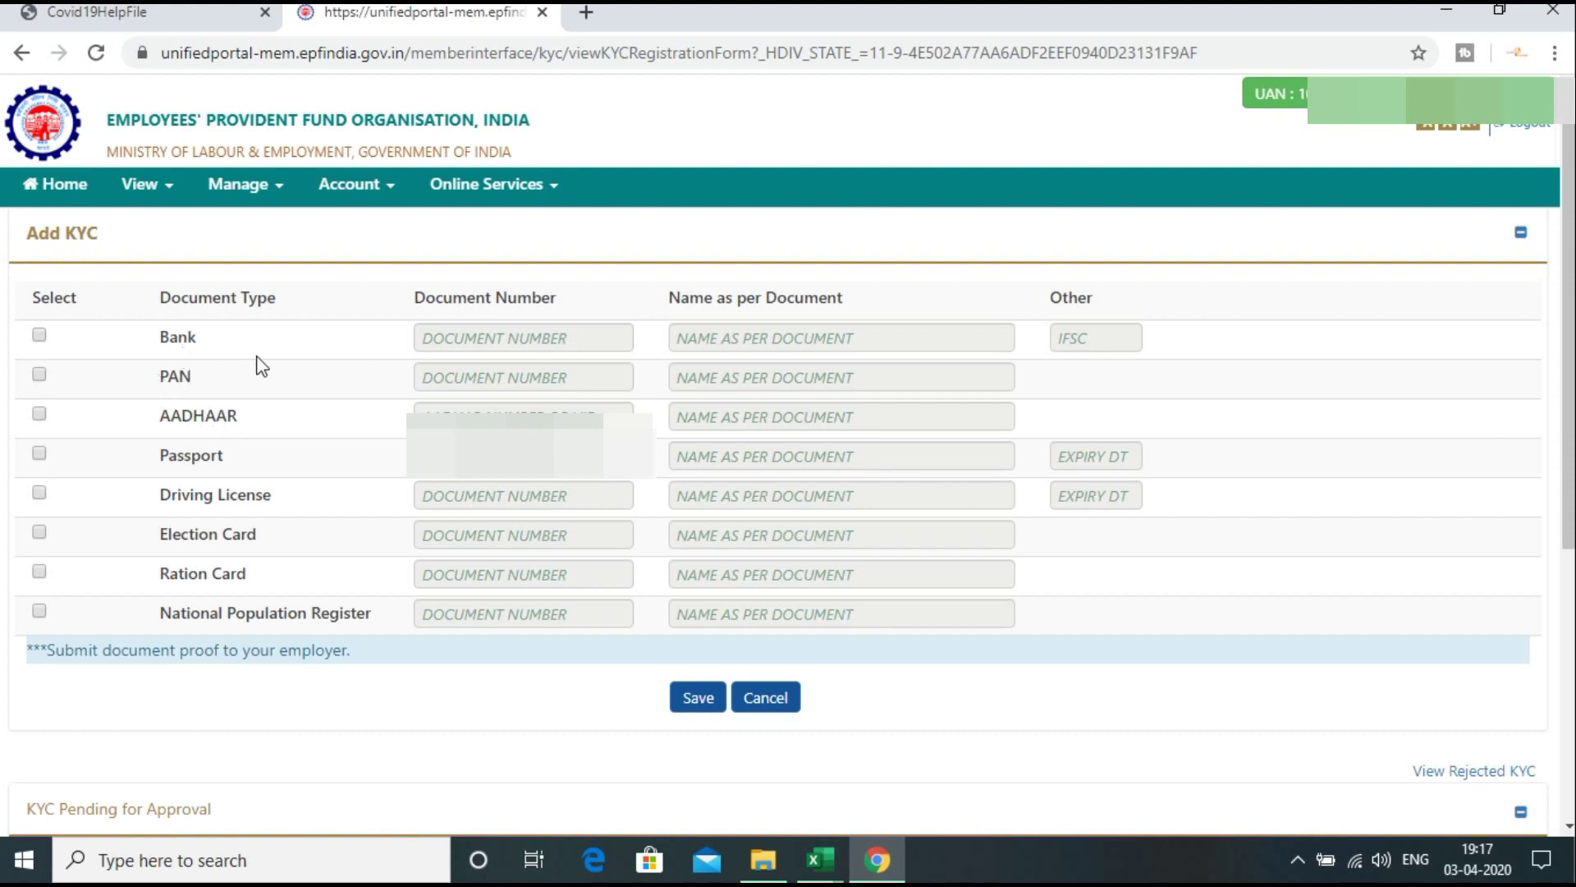
{"action": "left_click", "coordinate": [39, 375]}
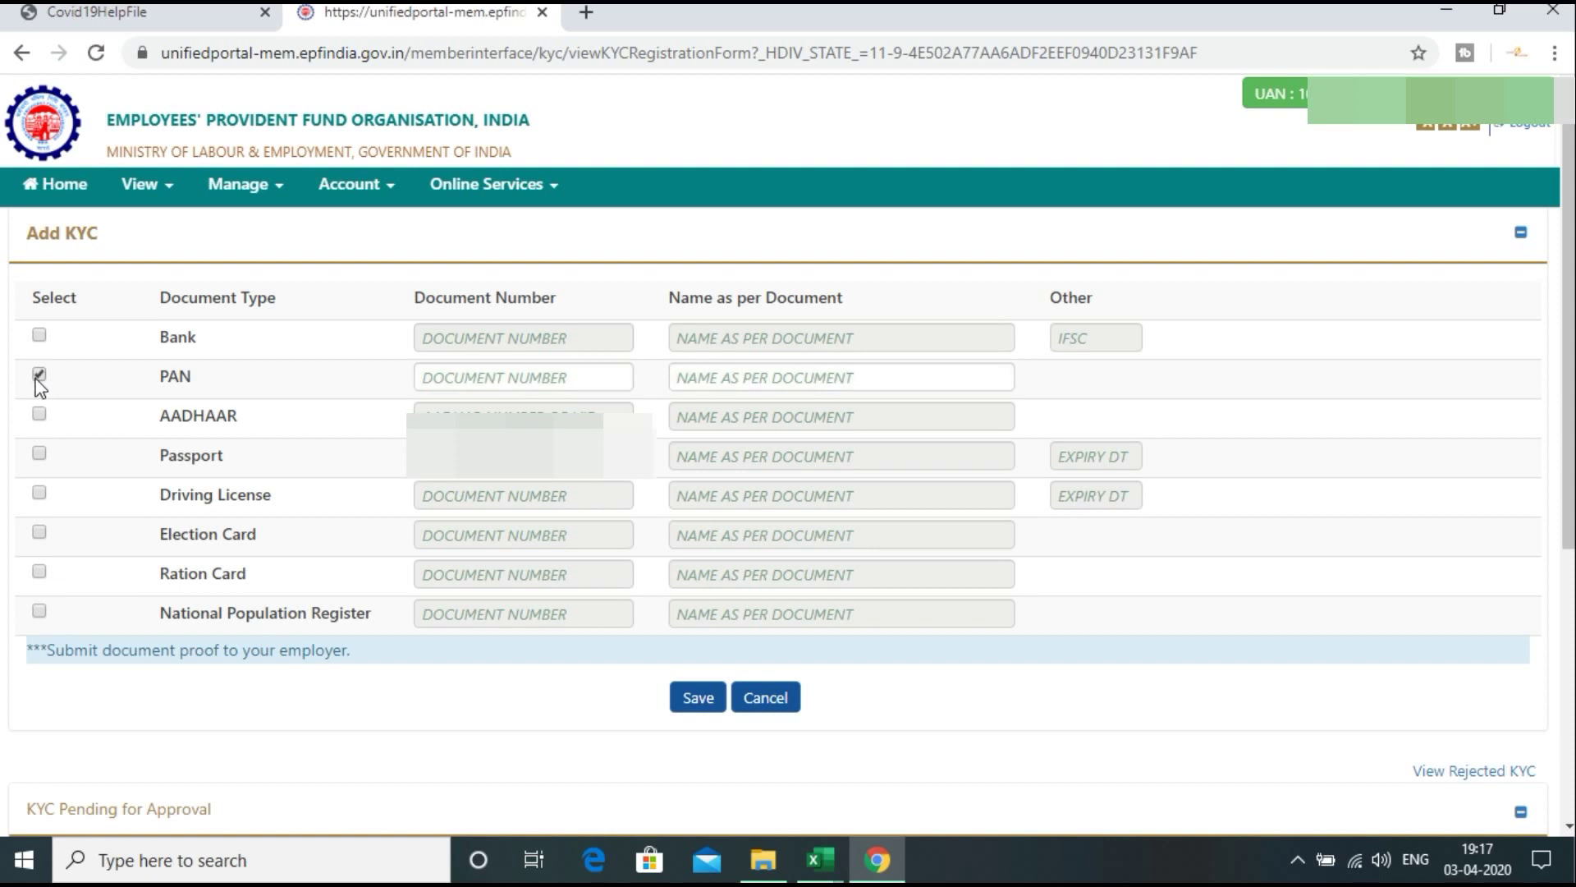
Enter the PAN number and name as per document, then save the PAN KYC entry.
{"action": "left_click", "coordinate": [443, 377]}
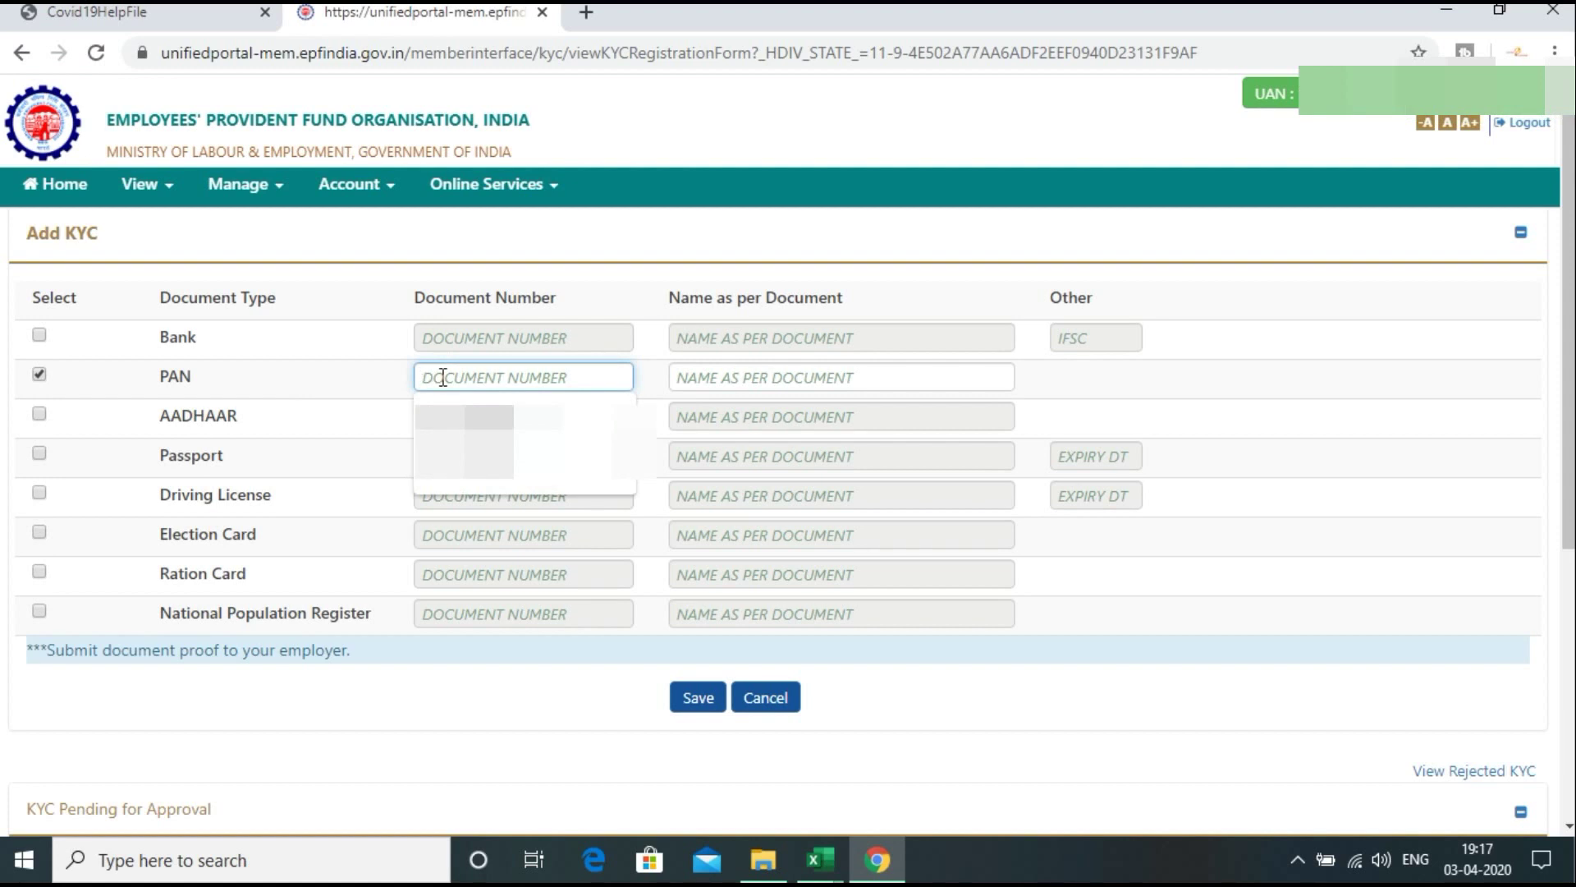
{"action": "type", "text": "BD"}
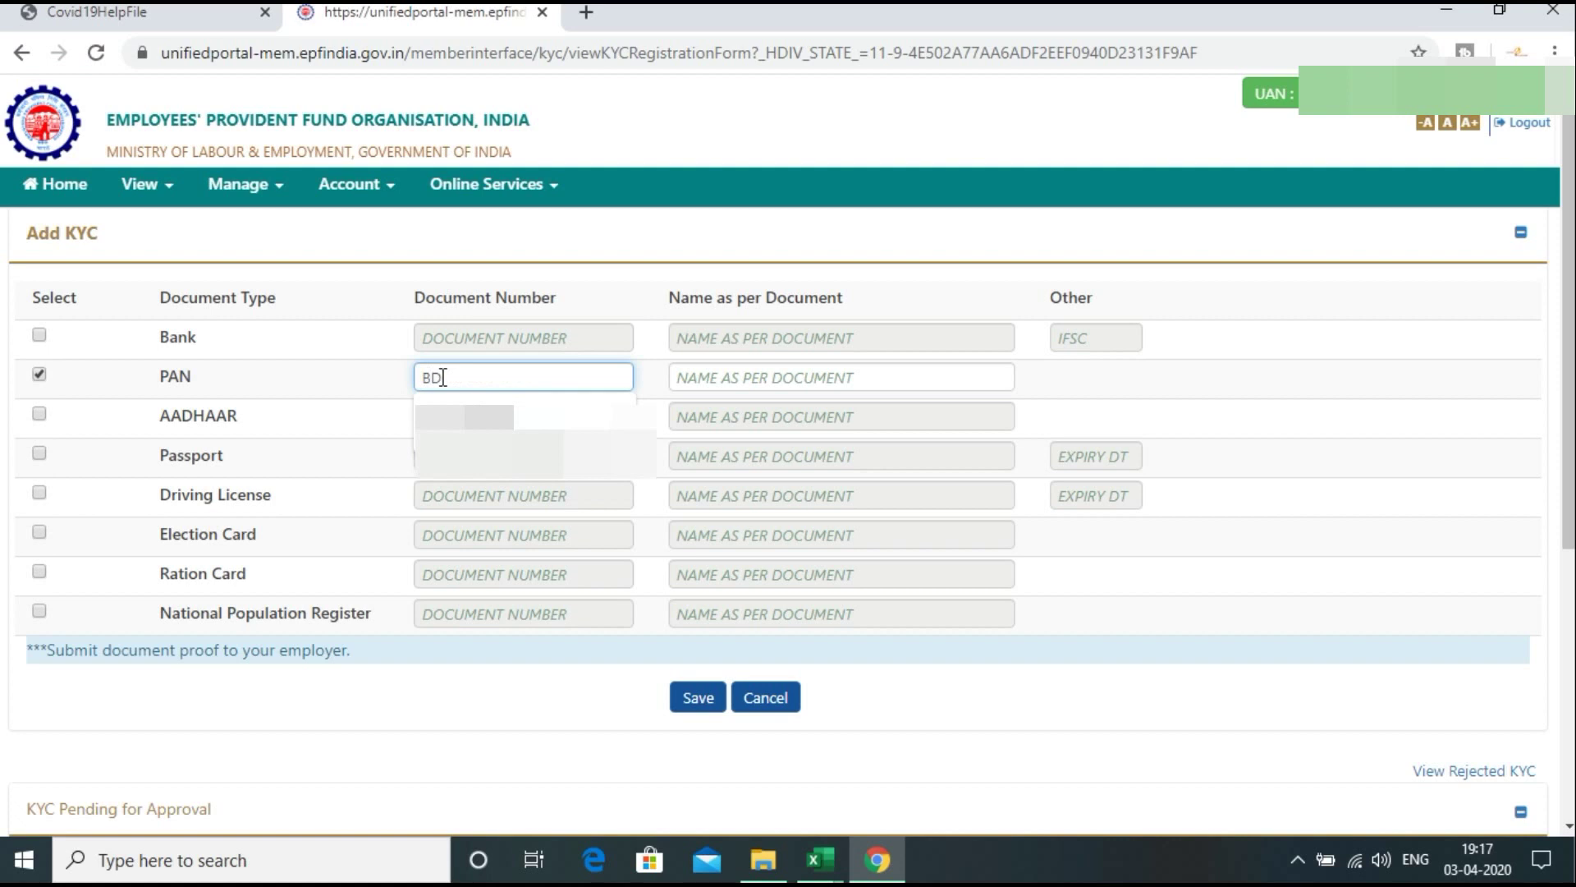
{"action": "key", "text": "Down"}
{"action": "key", "text": "Return"}
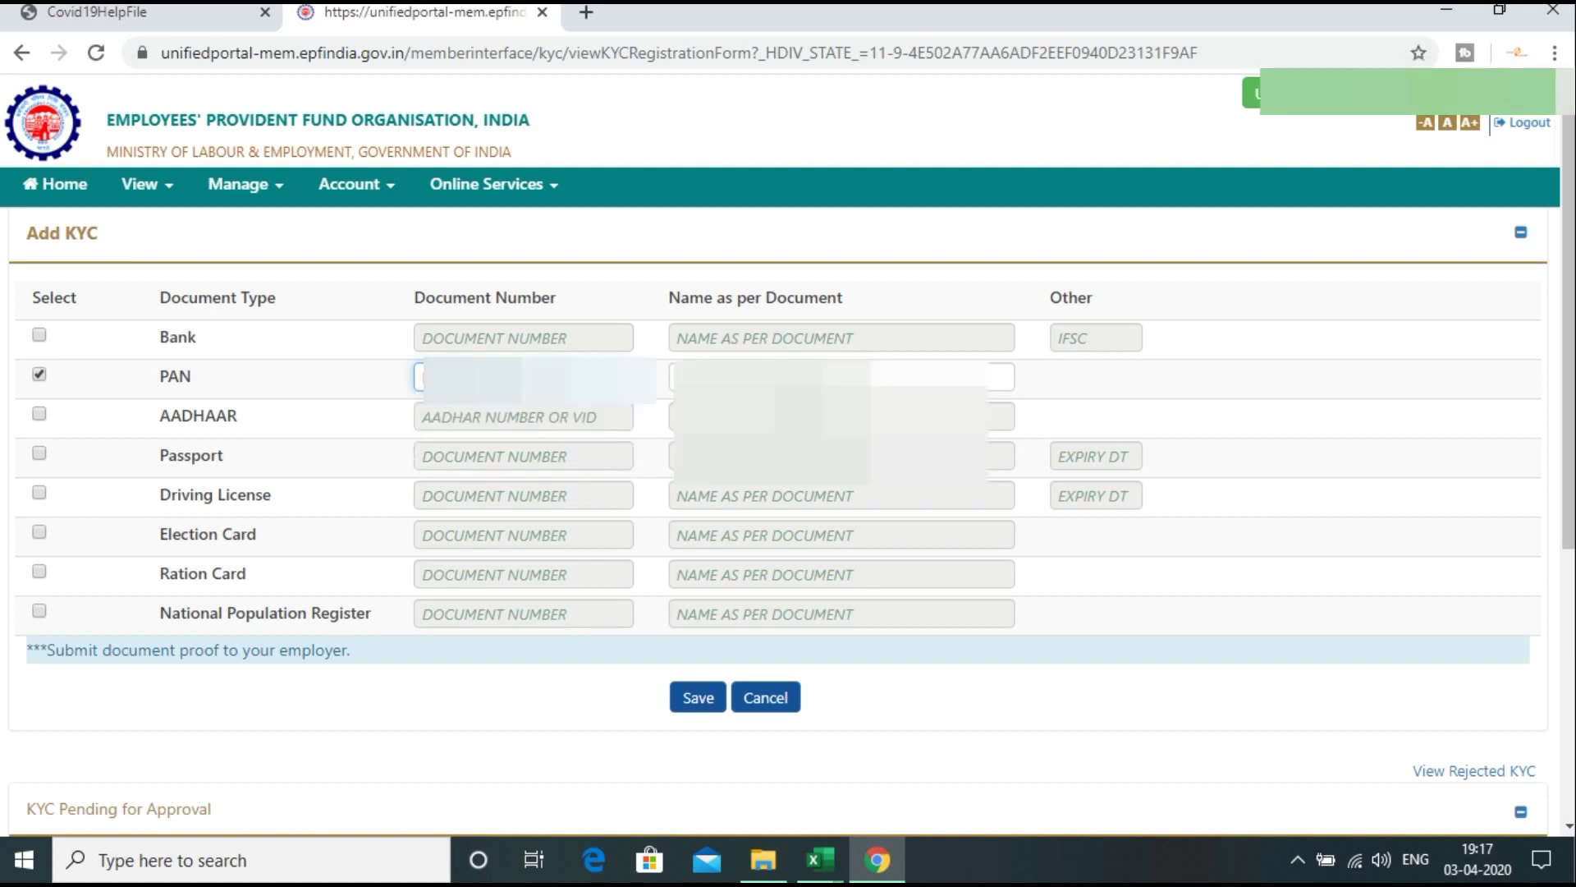
{"action": "left_click", "coordinate": [739, 376]}
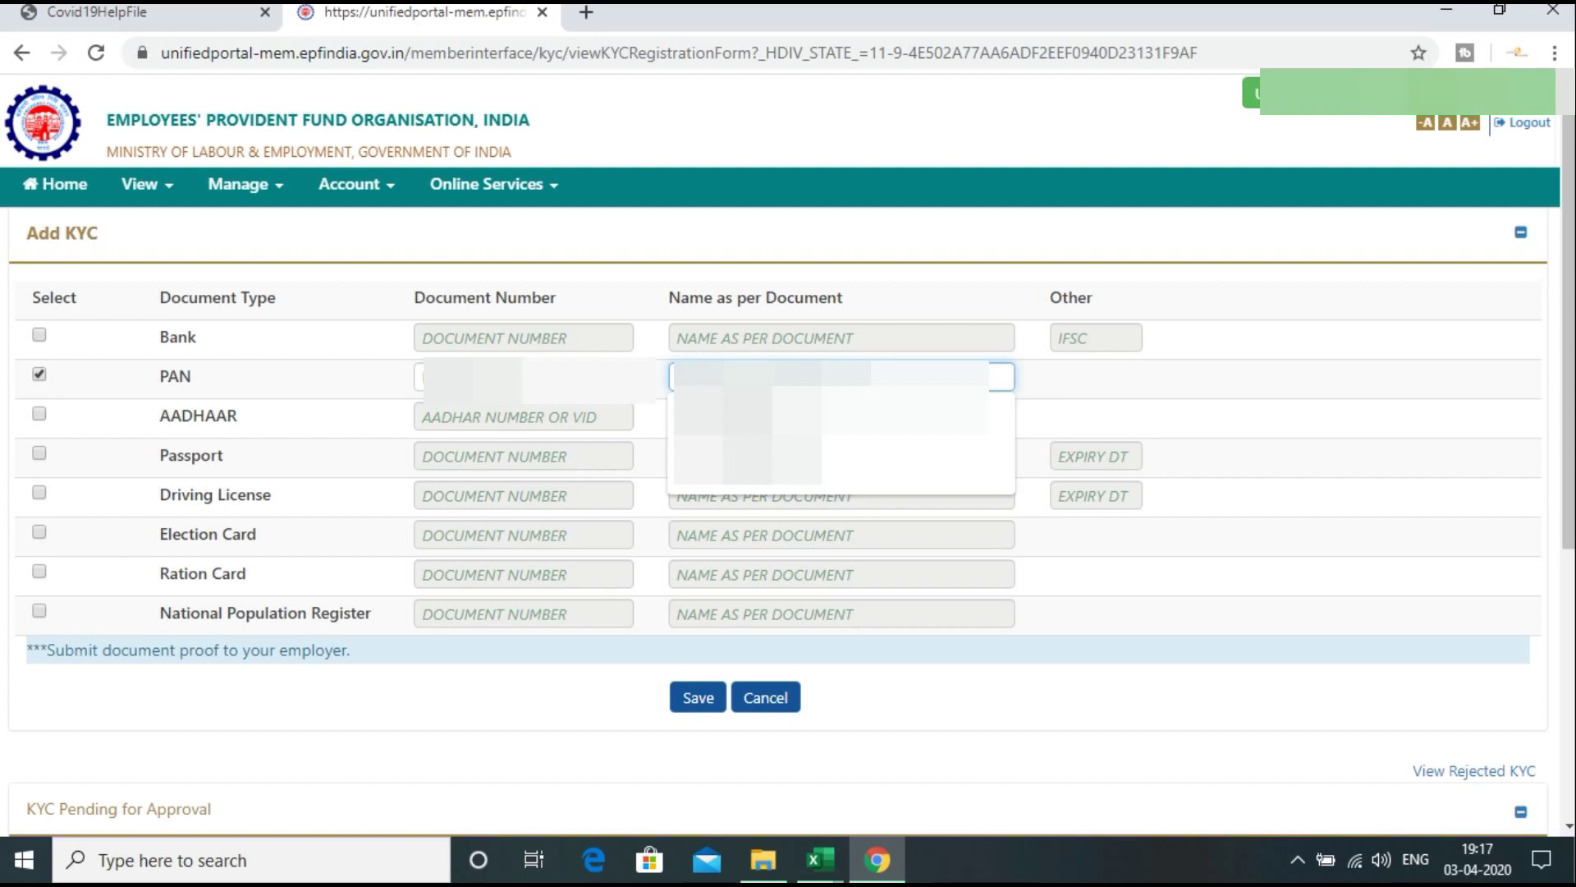
{"action": "type", "text": "A"}
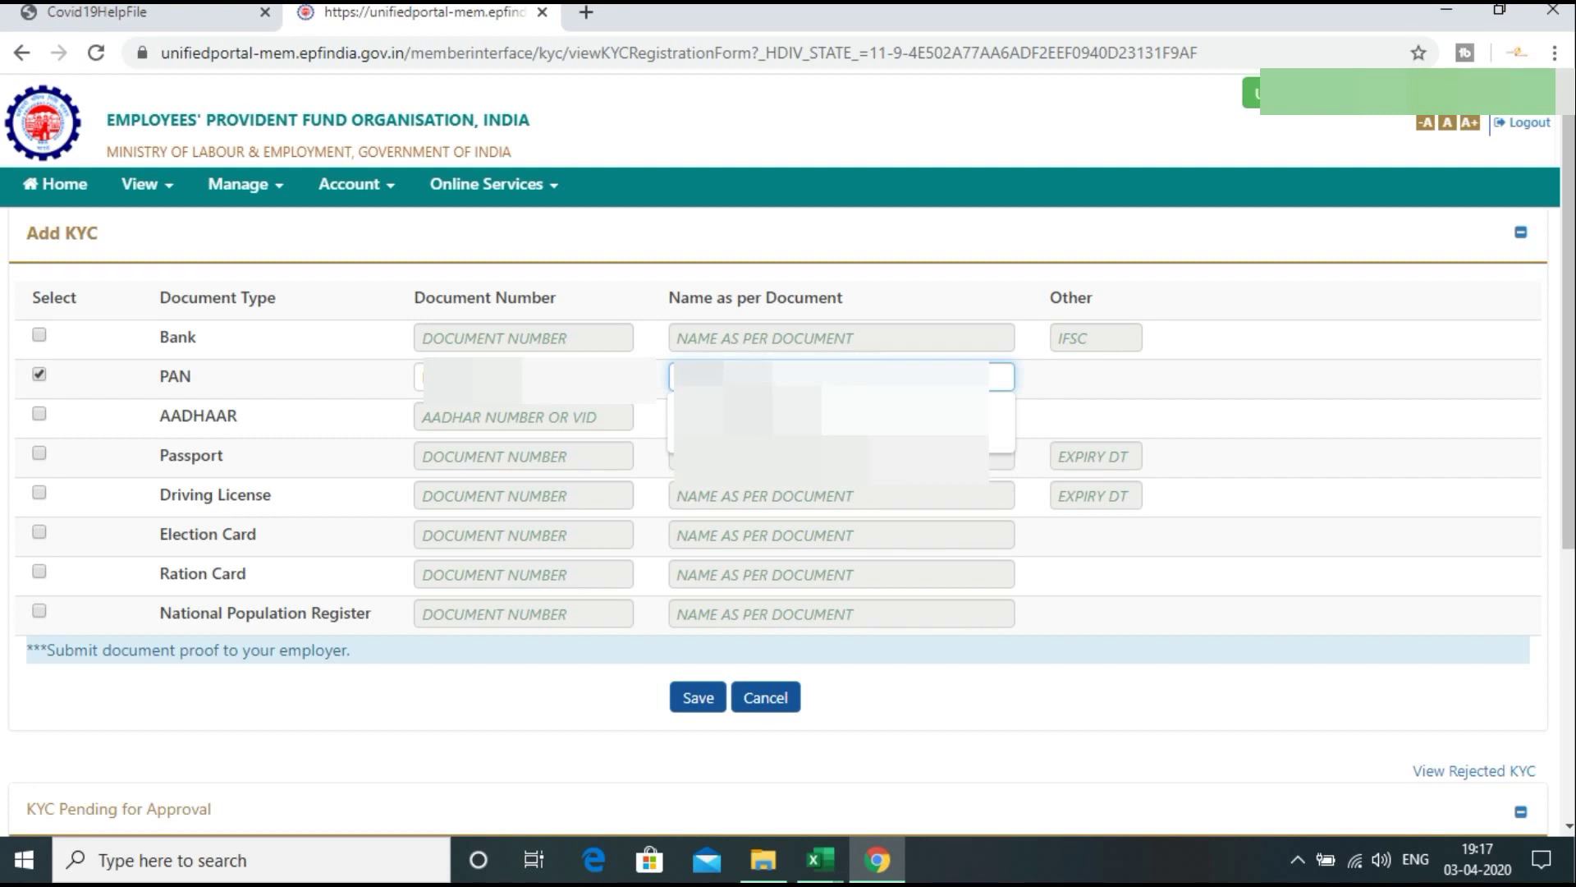
{"action": "key", "text": "Escape"}
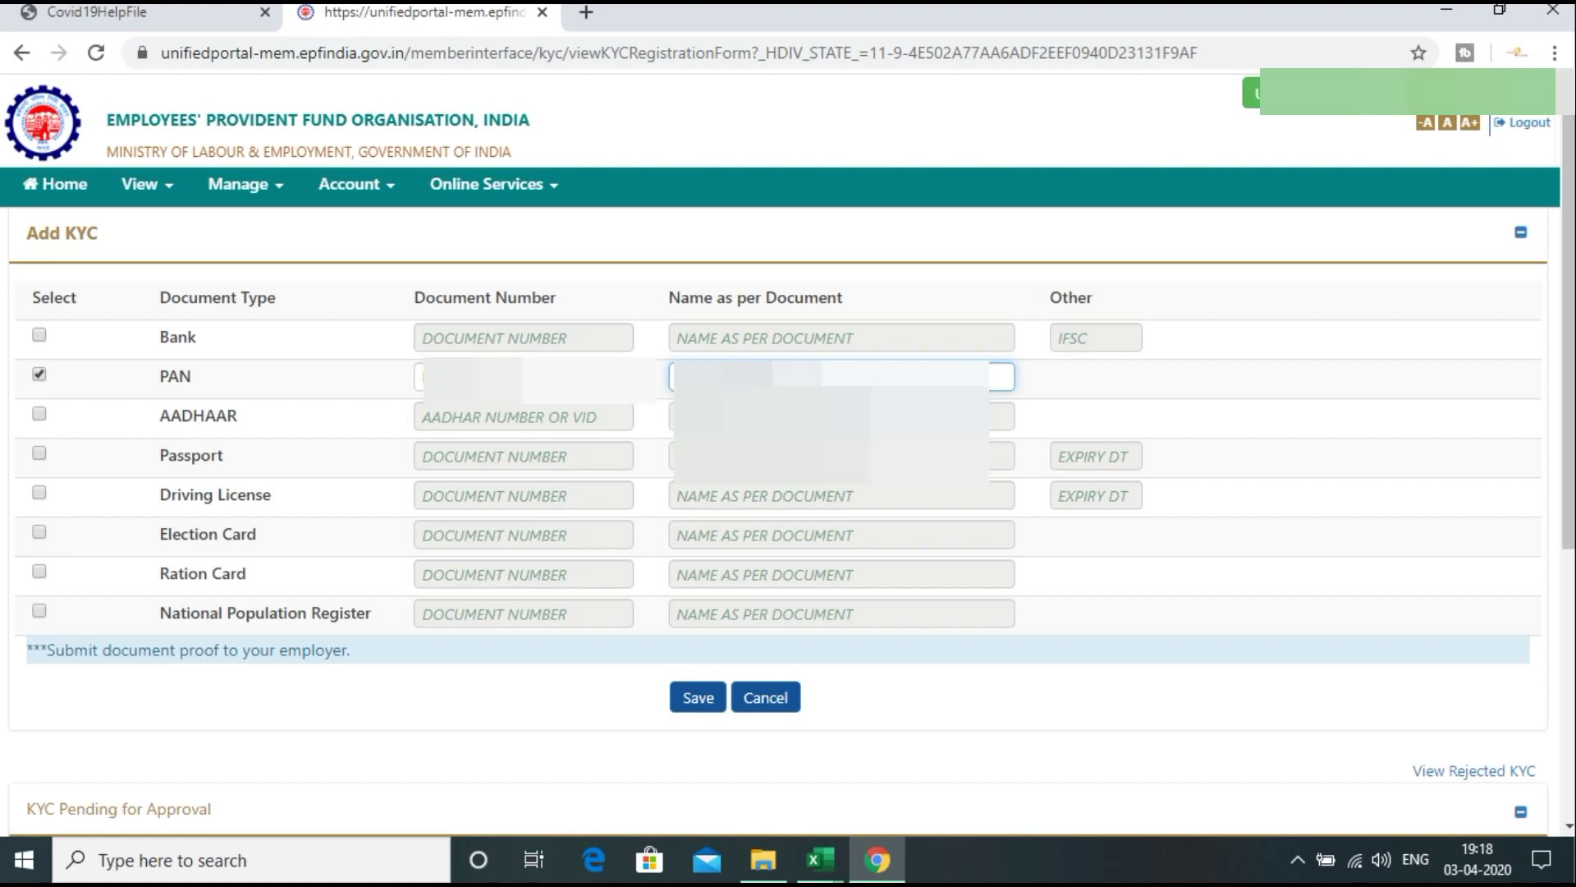
{"action": "left_click", "coordinate": [695, 711]}
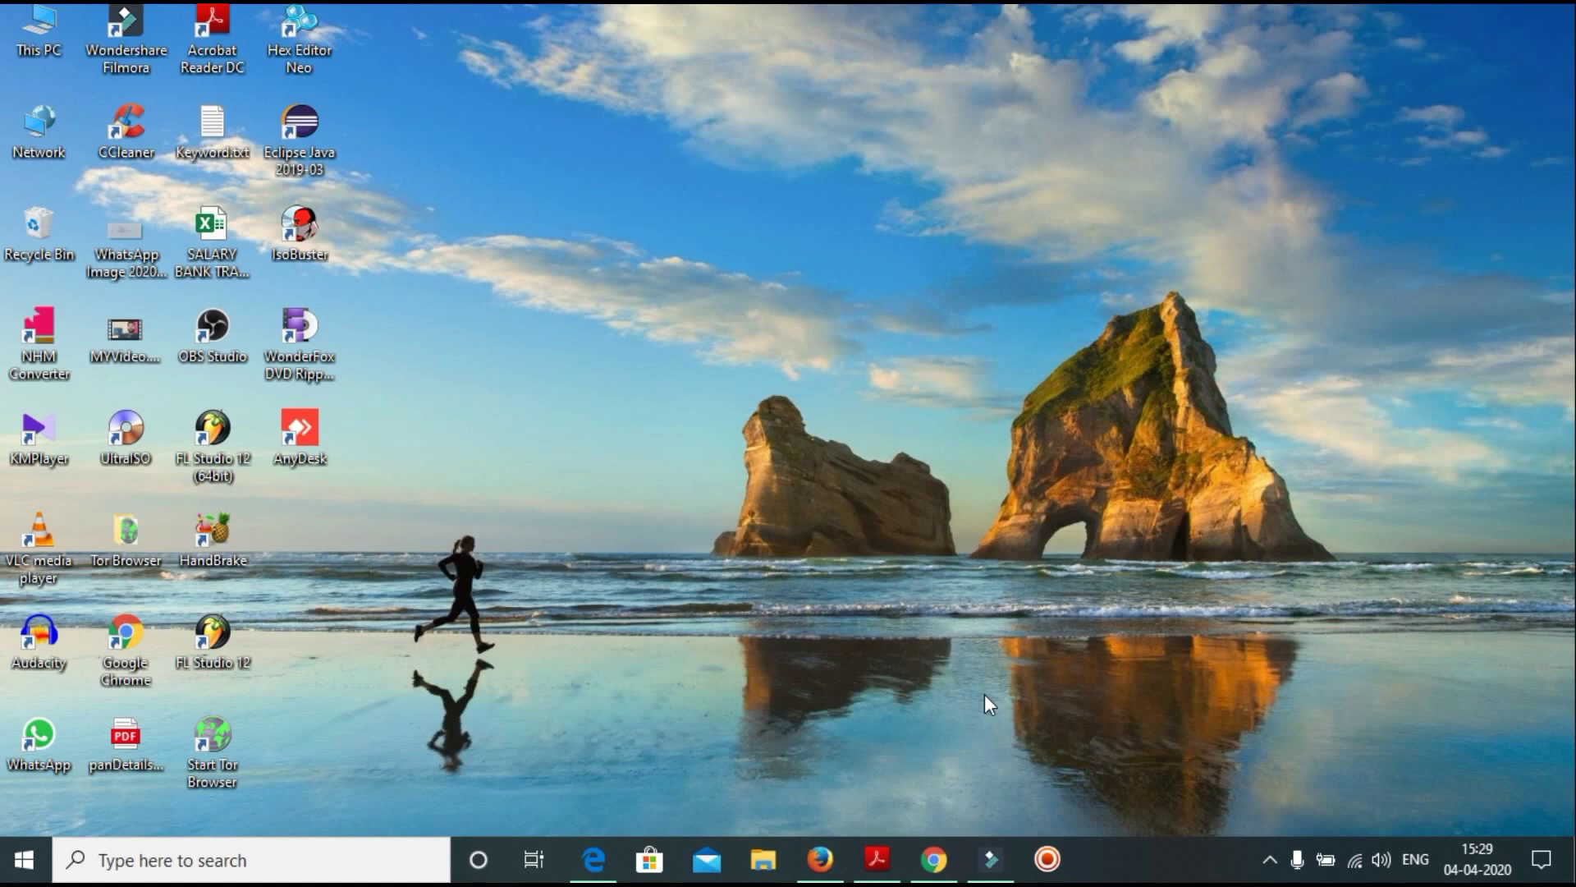
Review digital signature process.pdf for the Java 8 (32BIT) and Mozilla ESR 52.3.0 requirements.
{"action": "key", "text": "alt+Tab"}
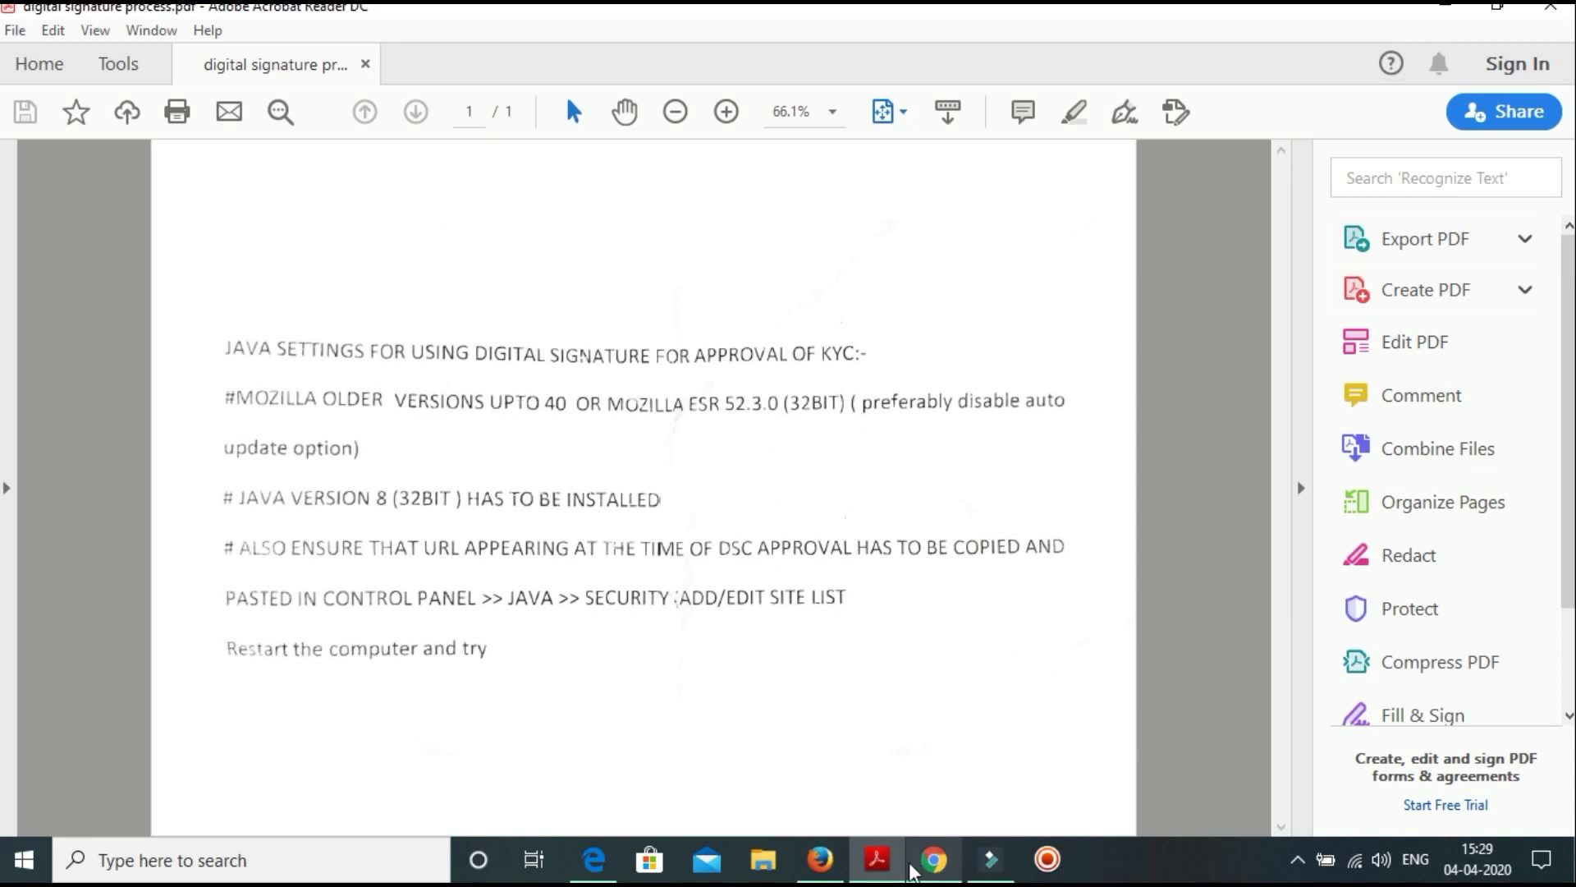
{"action": "mouse_move", "coordinate": [819, 859]}
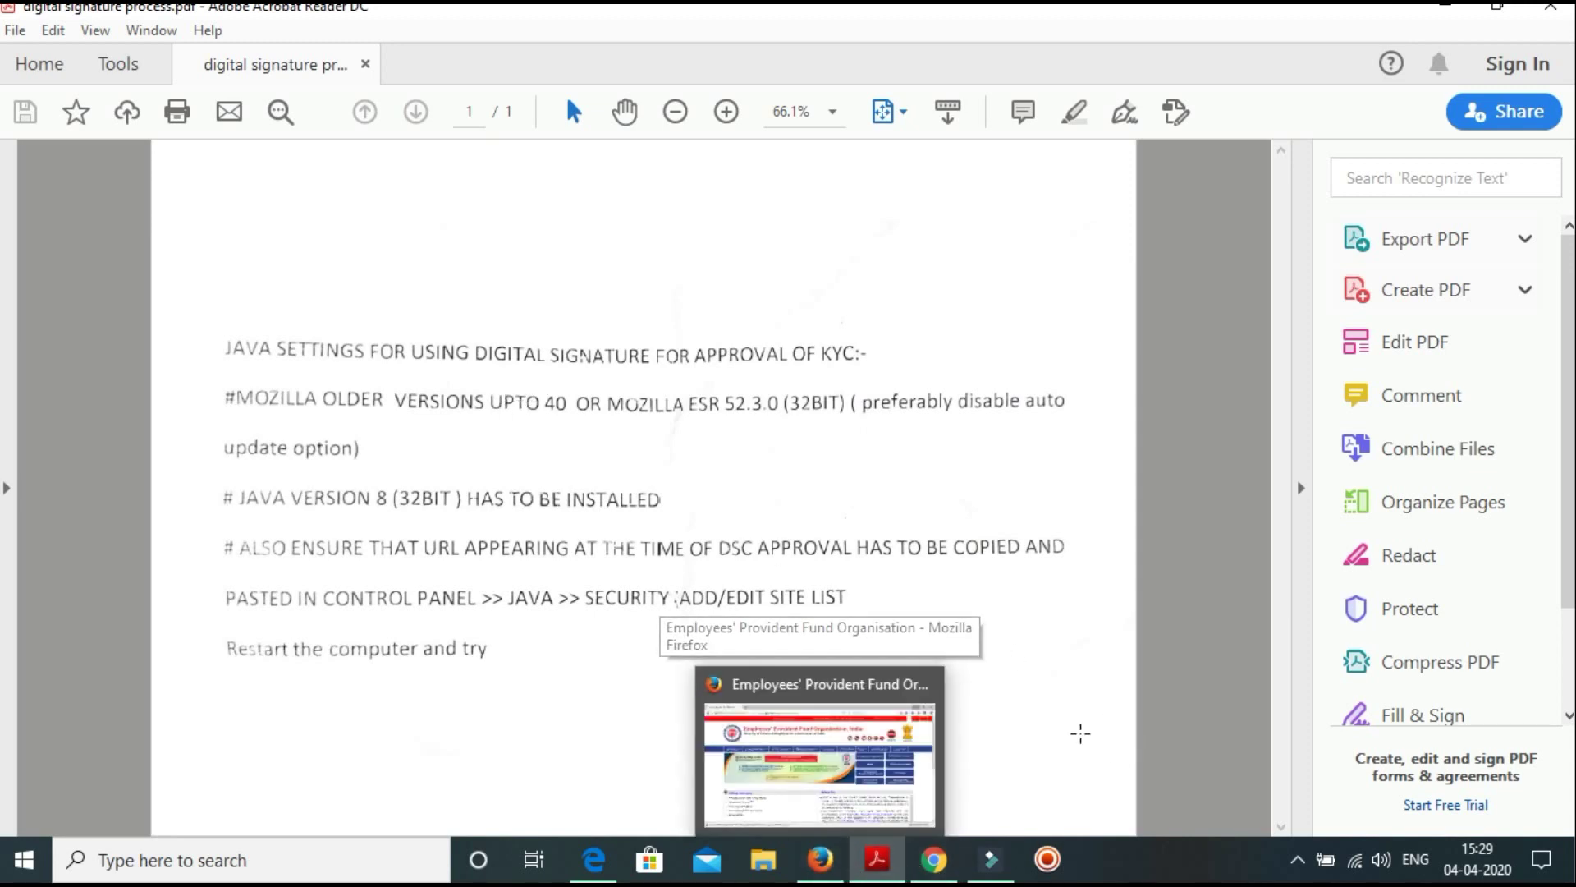
In Firefox, open Establishment Sign In and fill in the employer's username and password.
{"action": "left_click", "coordinate": [821, 860]}
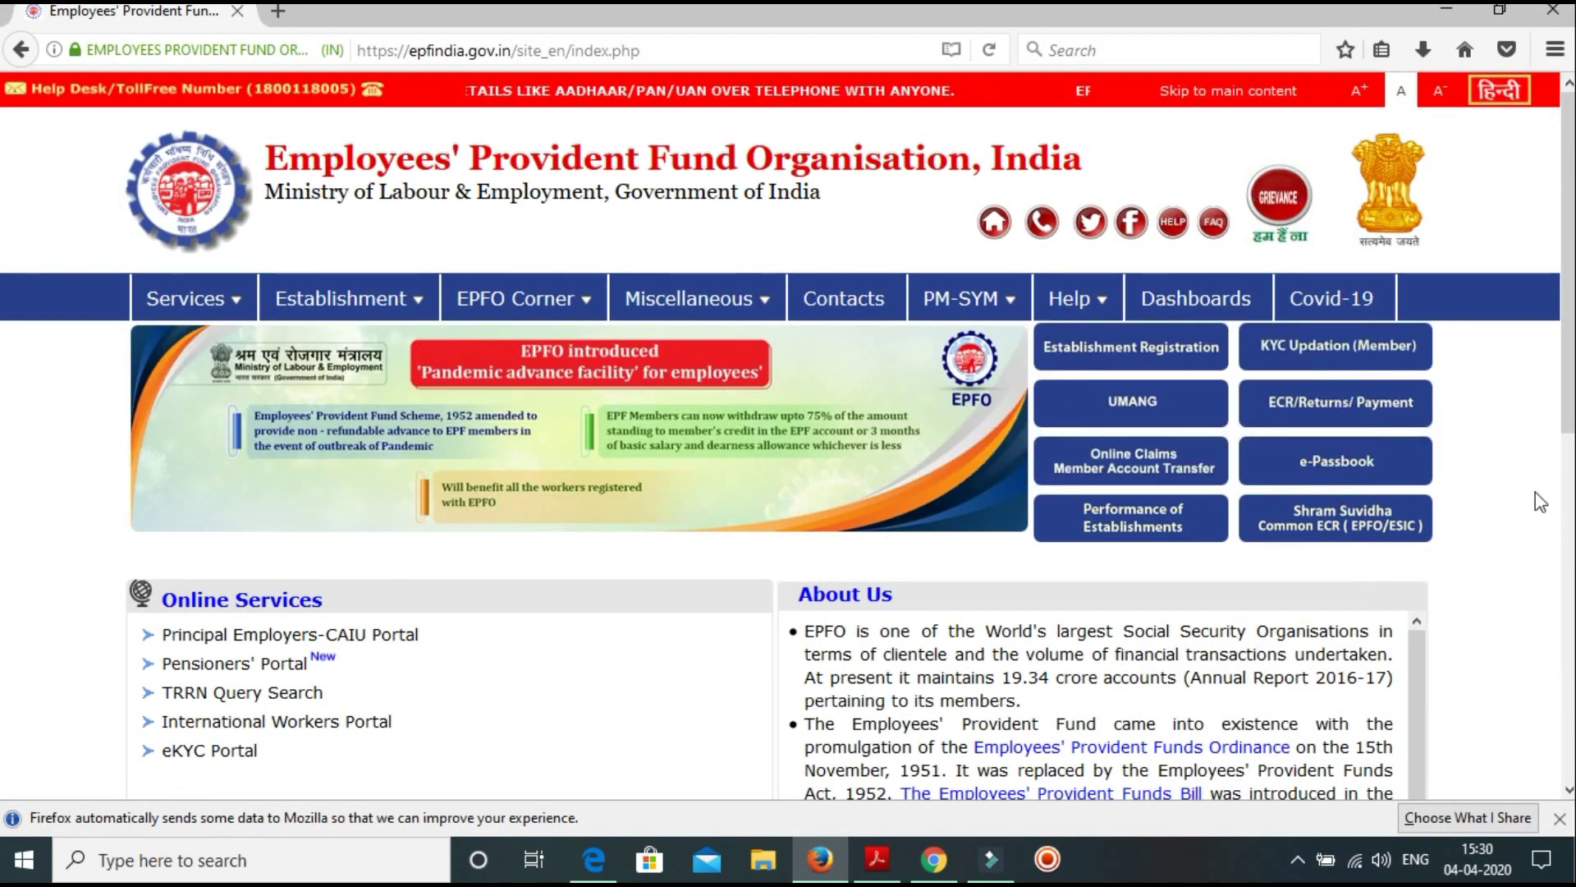
{"action": "left_click", "coordinate": [1330, 402]}
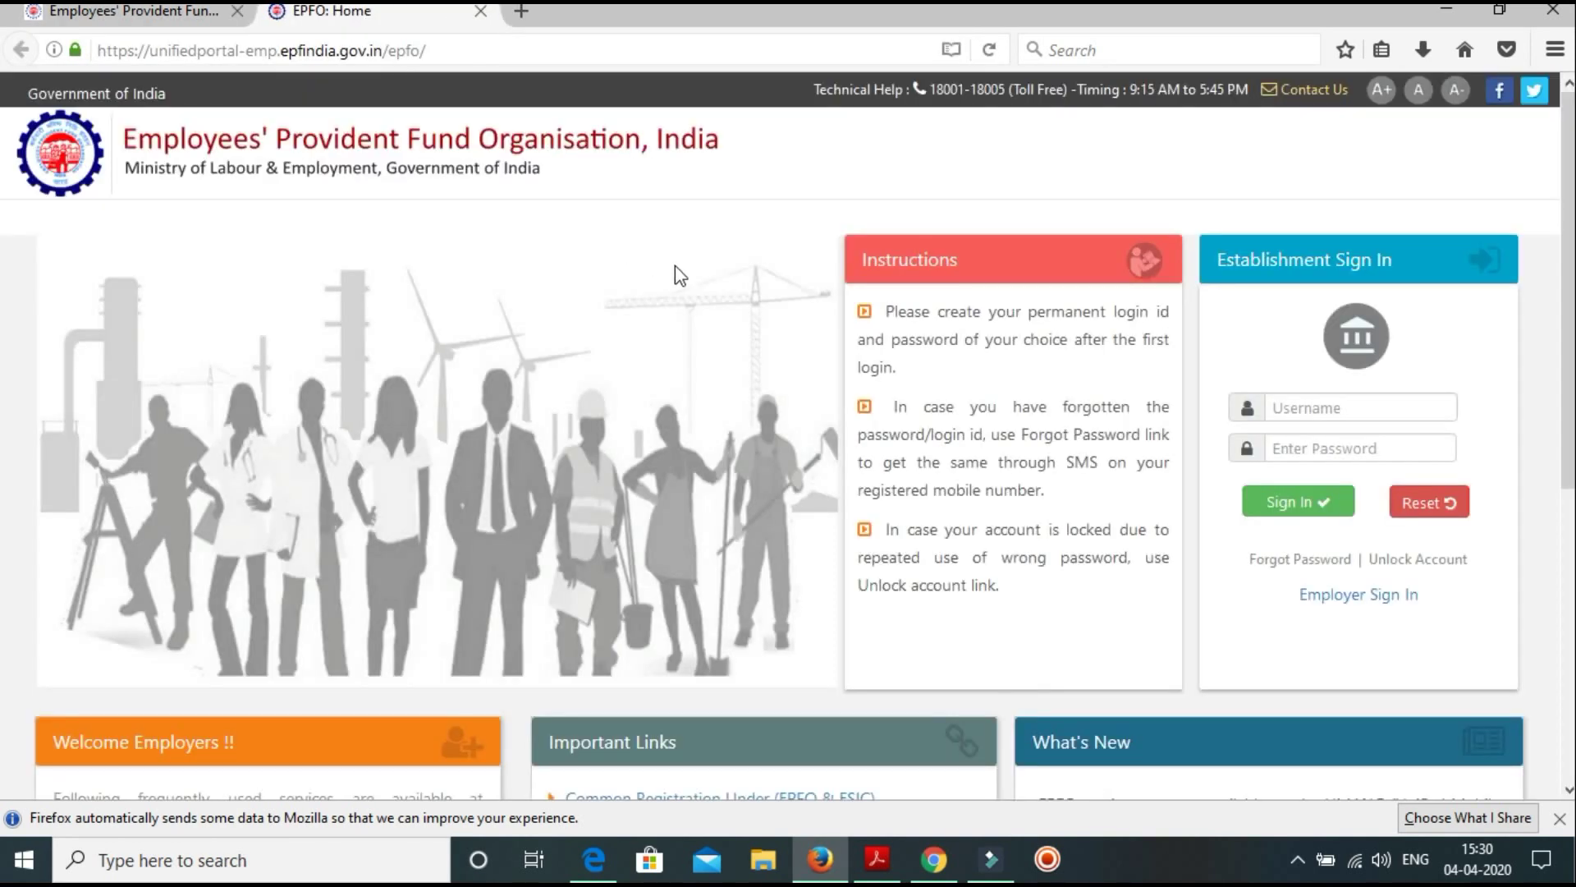
{"action": "left_click", "coordinate": [1310, 407]}
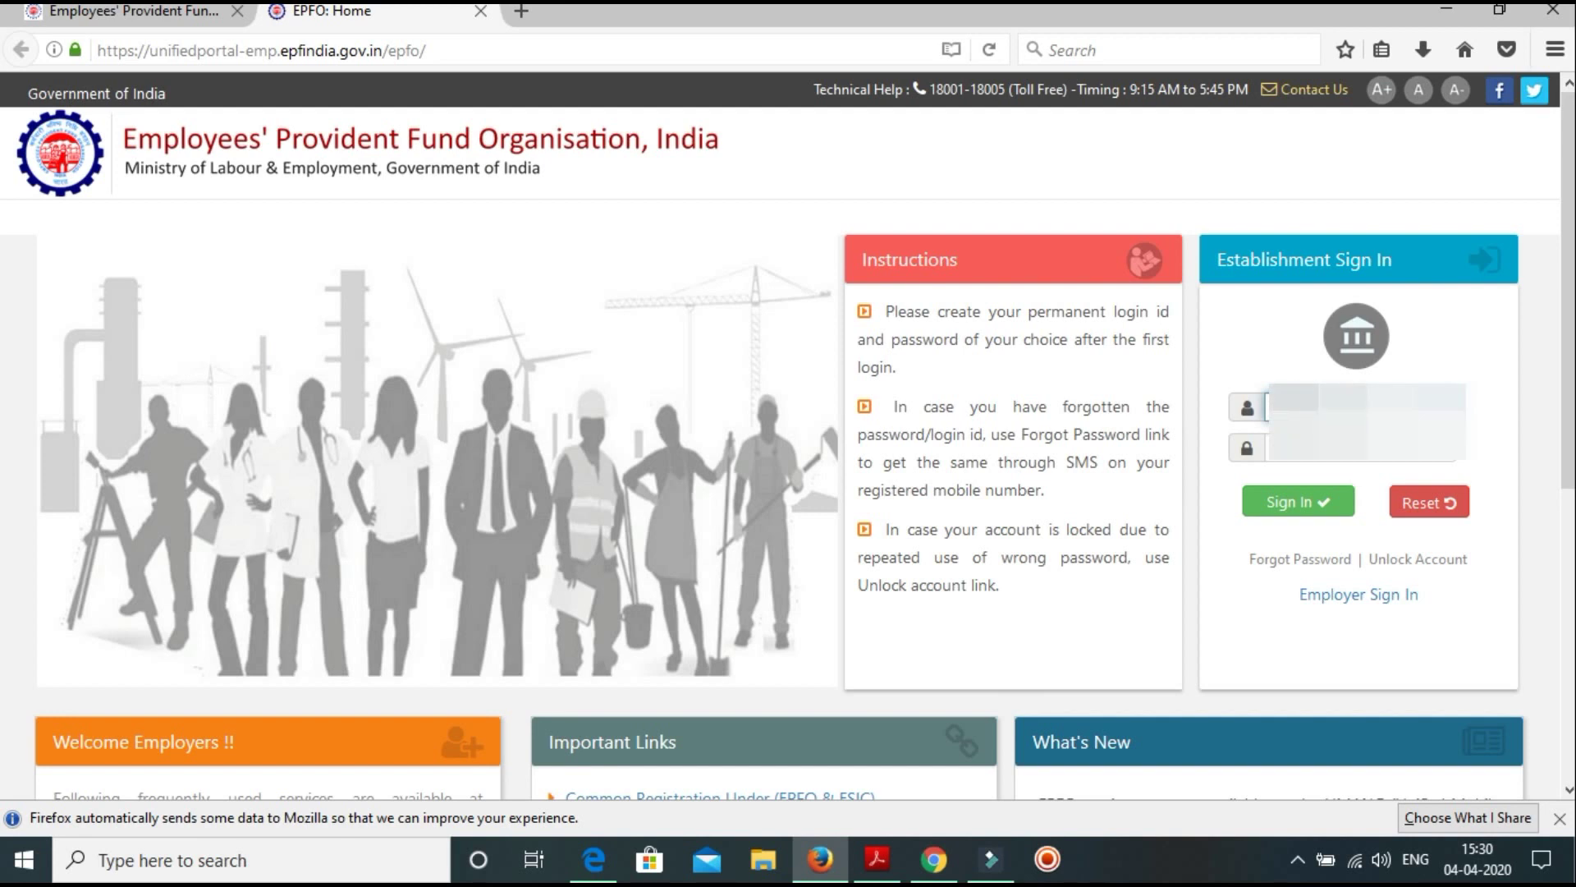
{"action": "left_click", "coordinate": [1314, 461]}
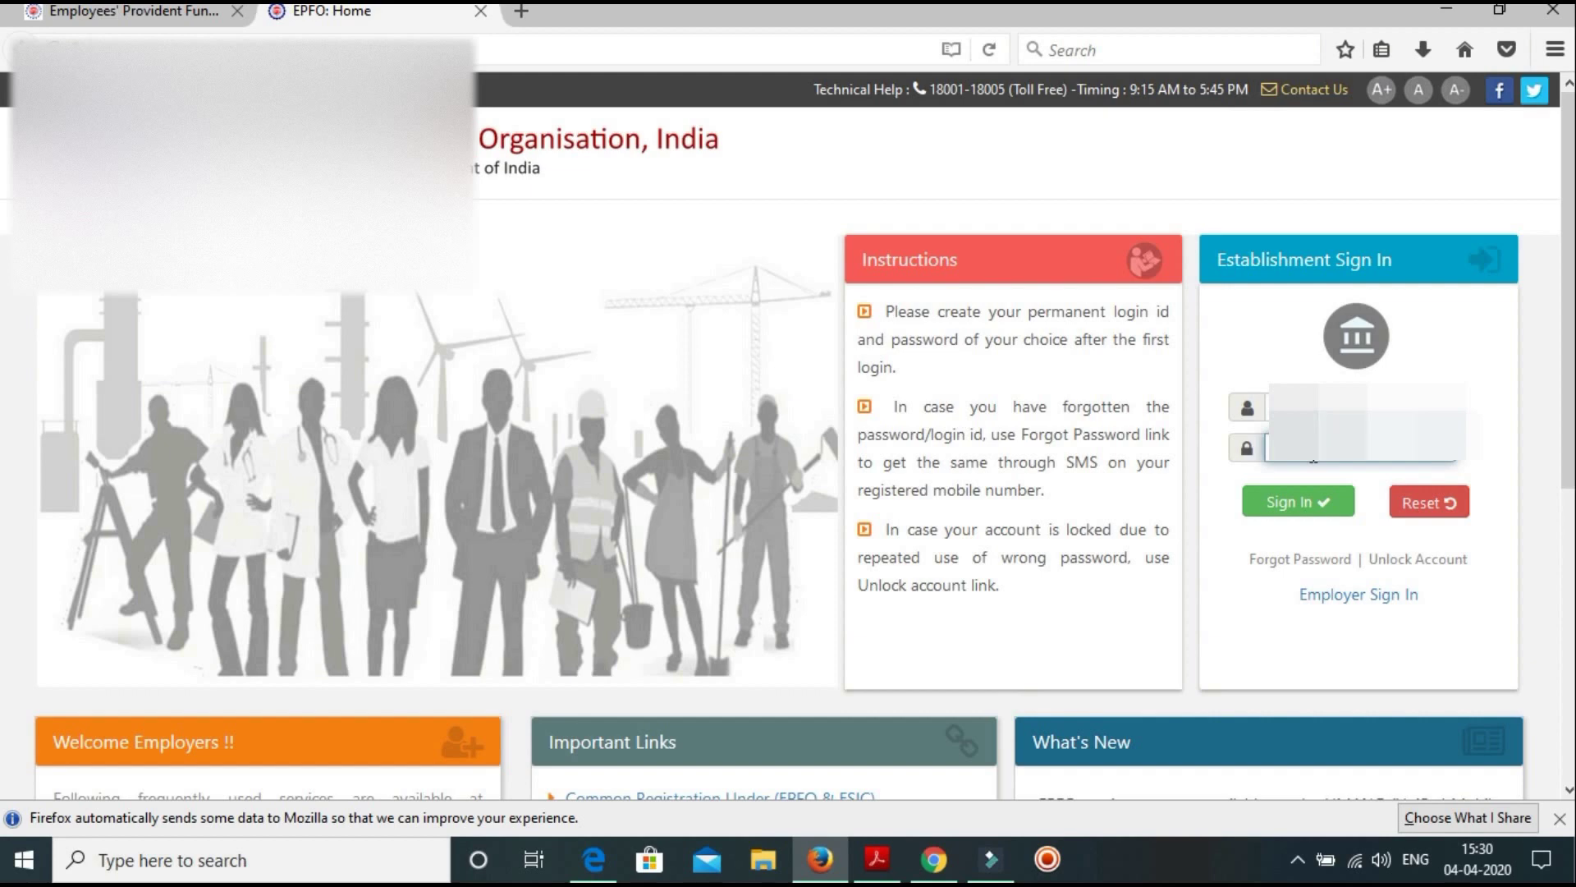
Sign in to the establishment account and open the Member menu.
{"action": "left_click", "coordinate": [1321, 509]}
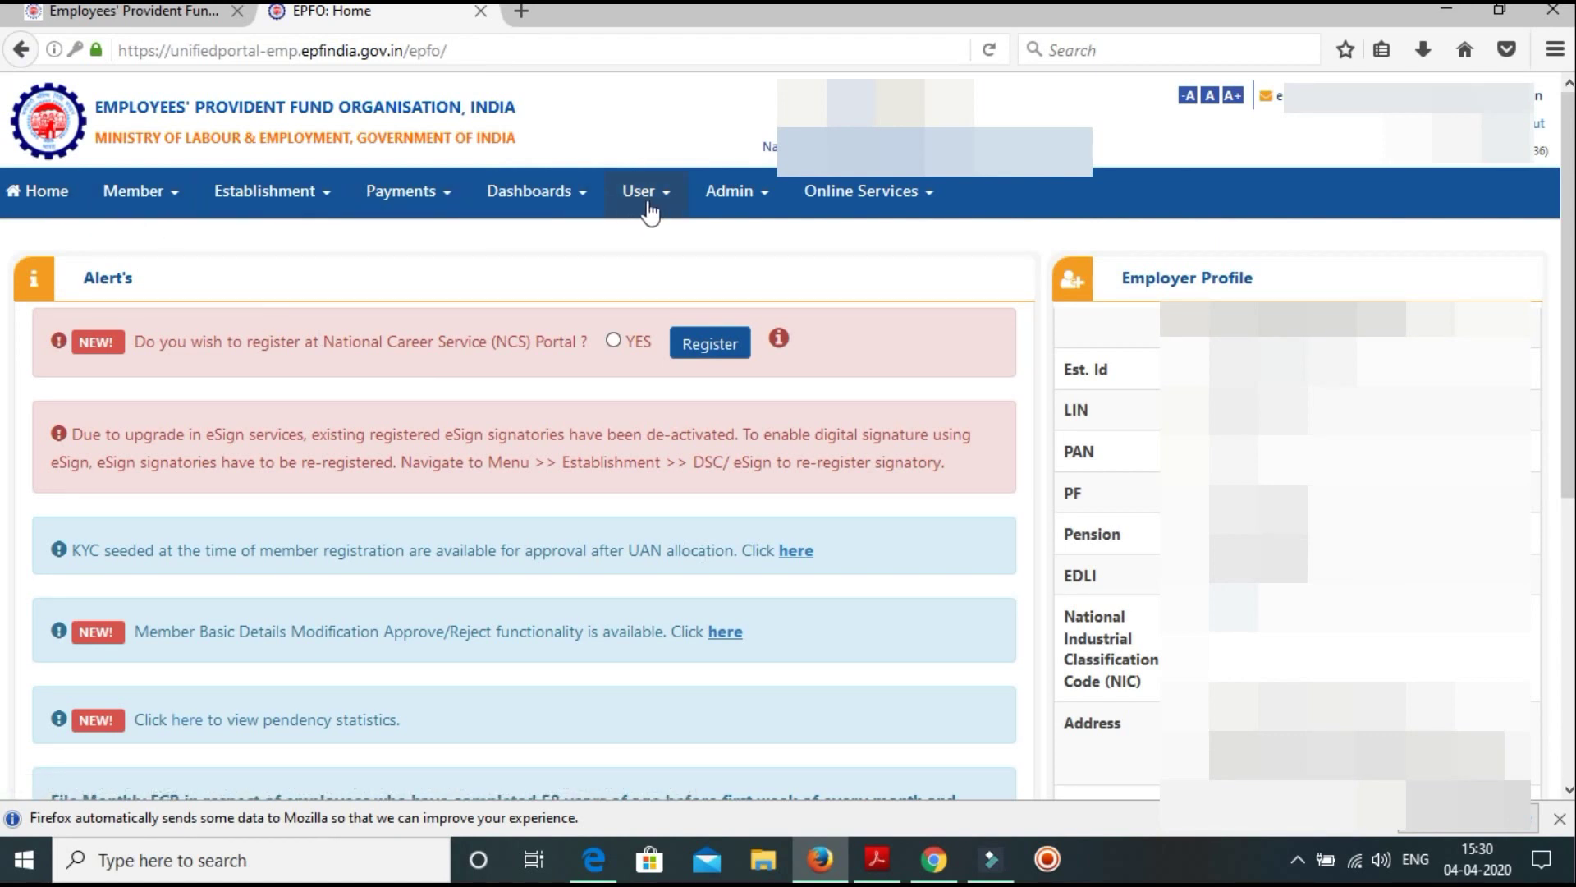
{"action": "left_click", "coordinate": [151, 205]}
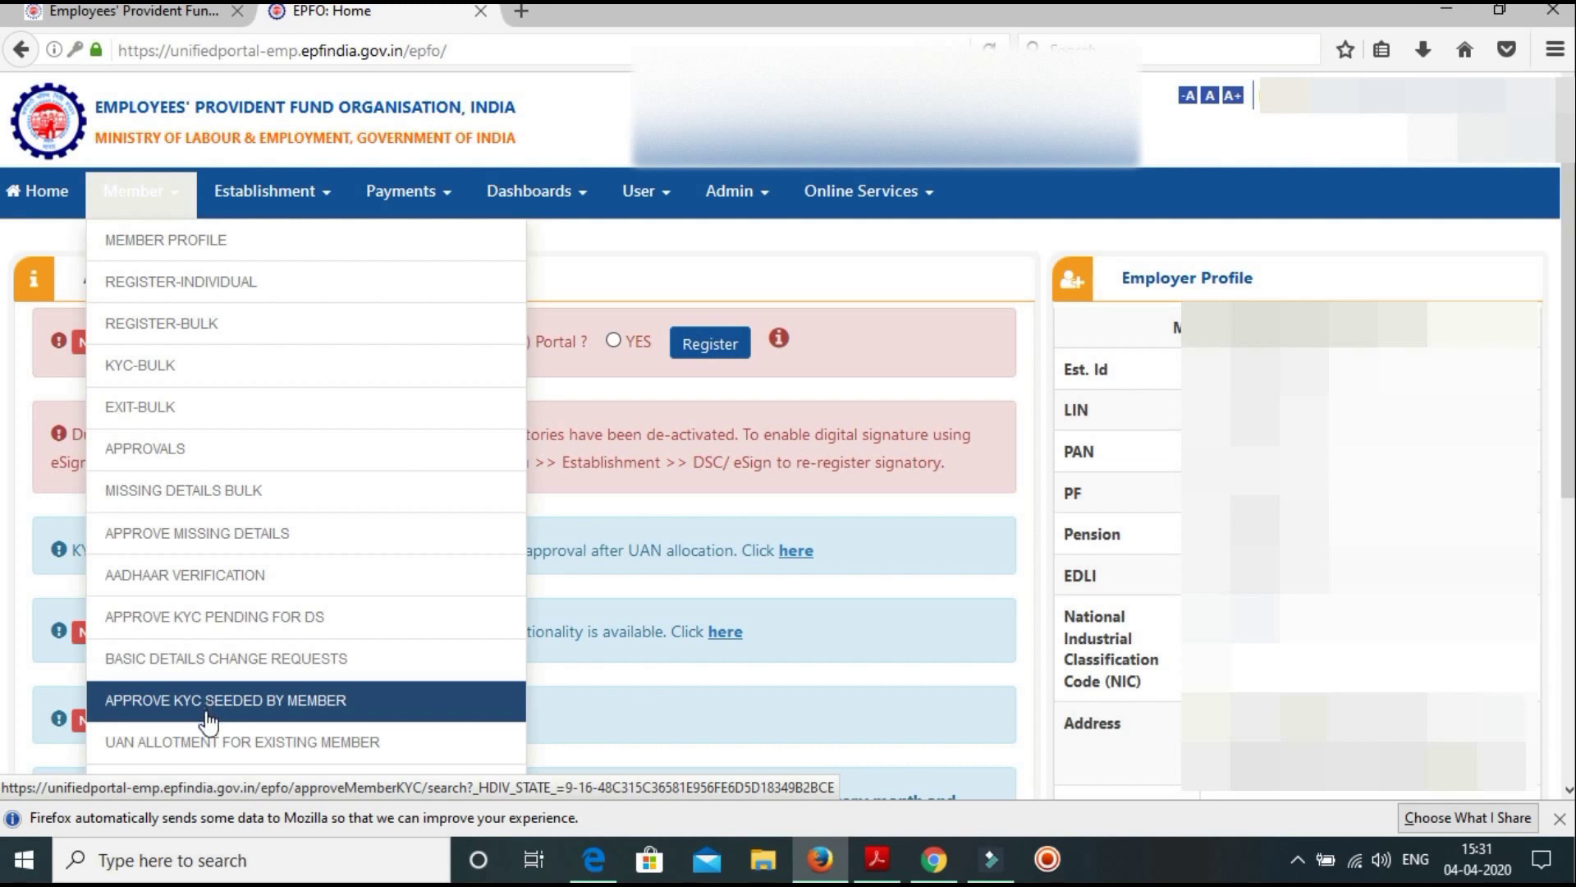
Choose APPROVE KYC SEEDED BY MEMBER to list the two pending KYC entries.
{"action": "left_click", "coordinate": [272, 700]}
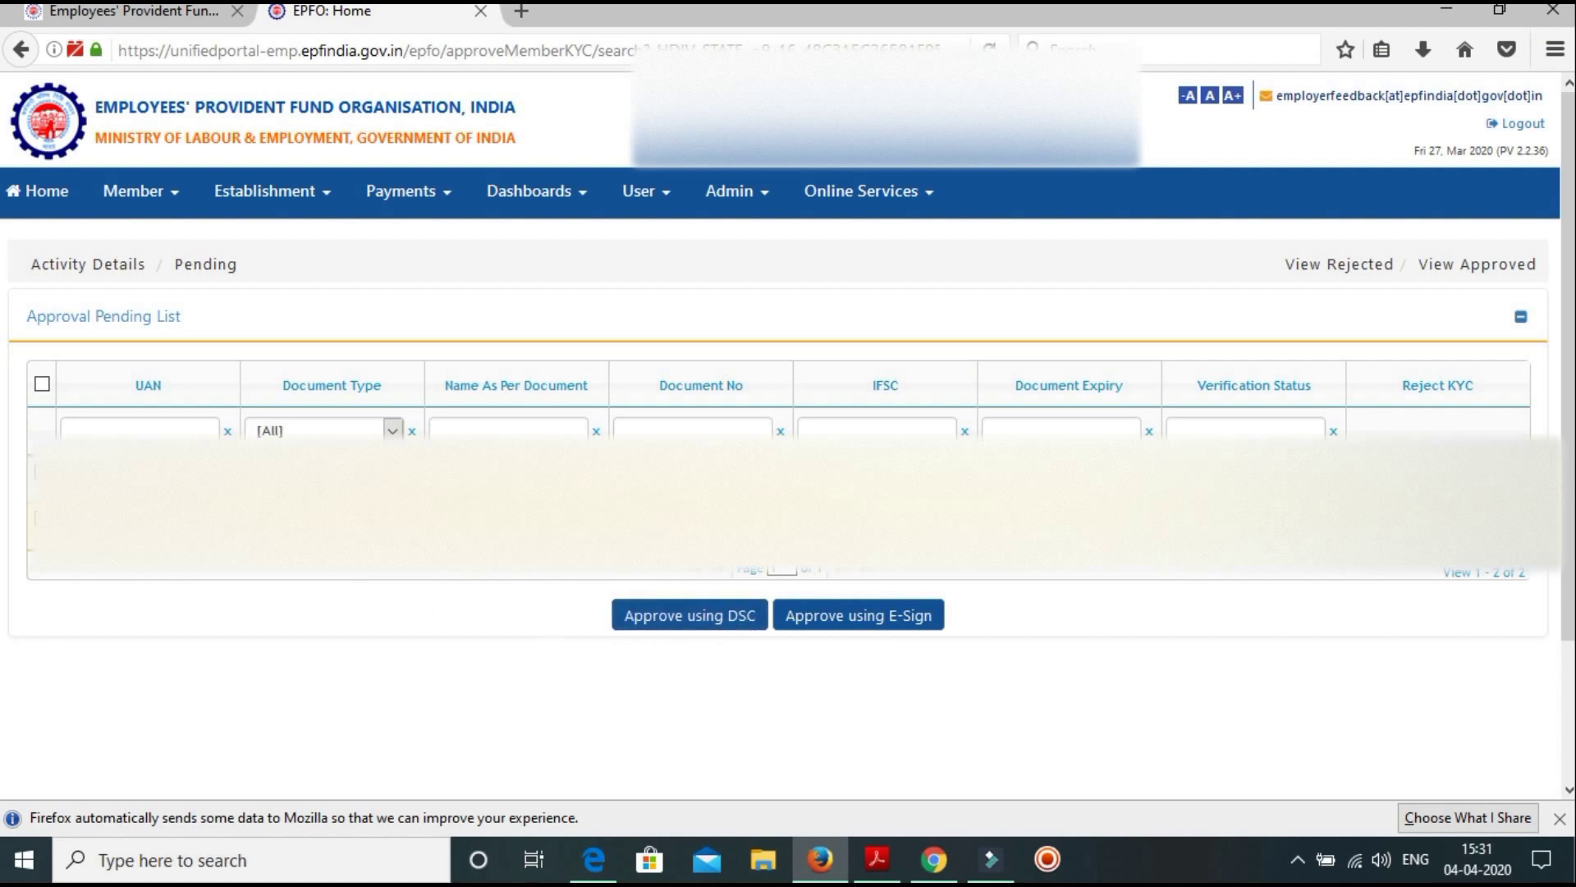
Select both pending KYC entries and start Approve using DSC, confirming the token prompt.
{"action": "left_click", "coordinate": [42, 384]}
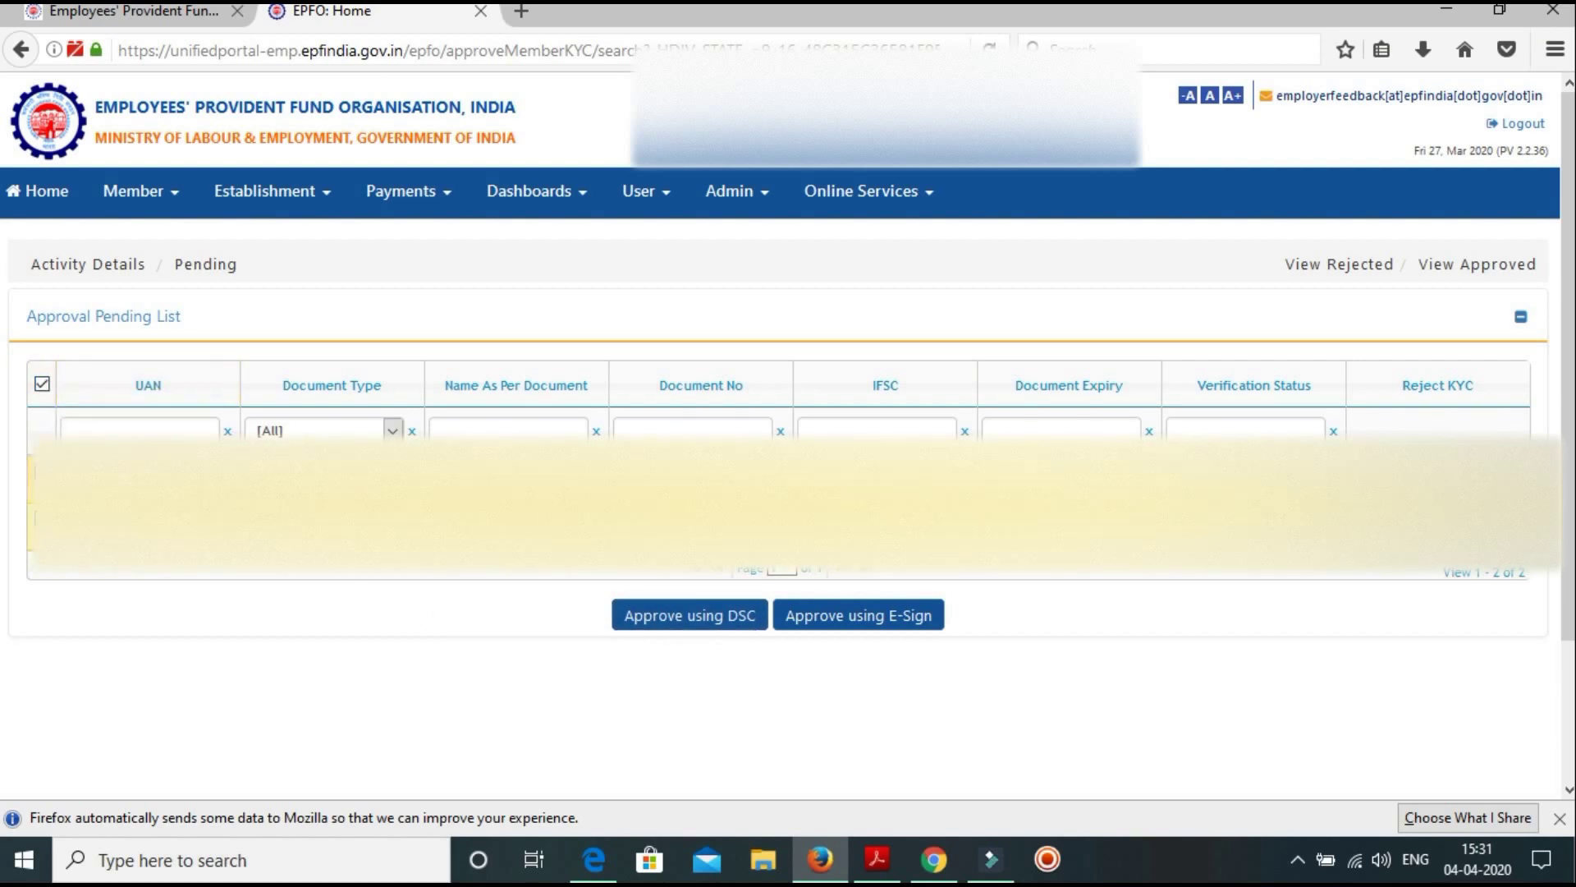
{"action": "left_click", "coordinate": [691, 629]}
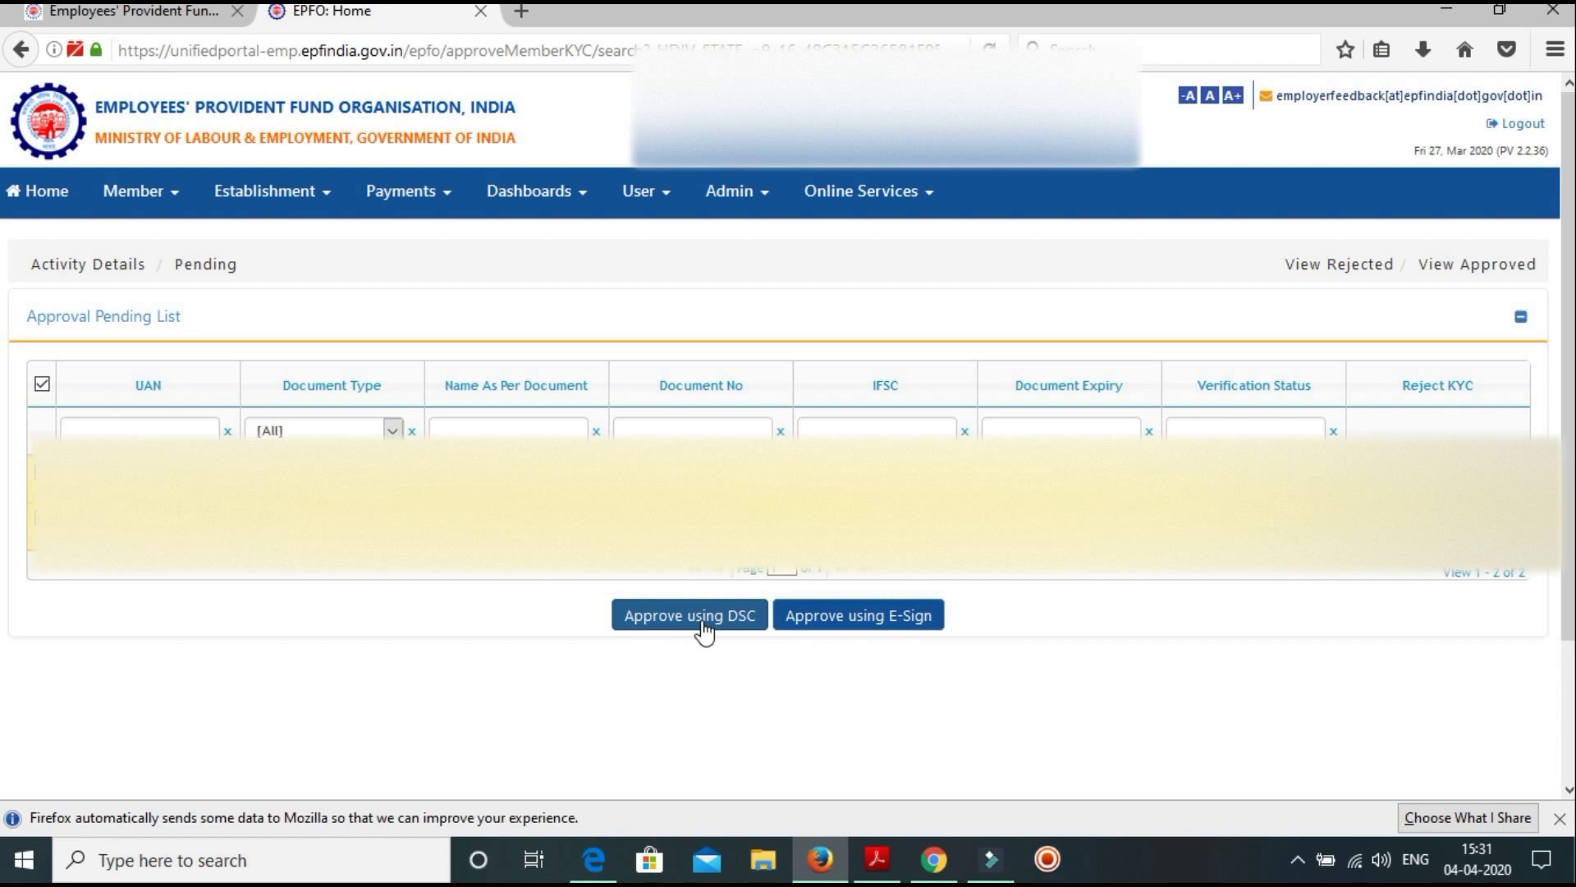
{"action": "left_click", "coordinate": [703, 631]}
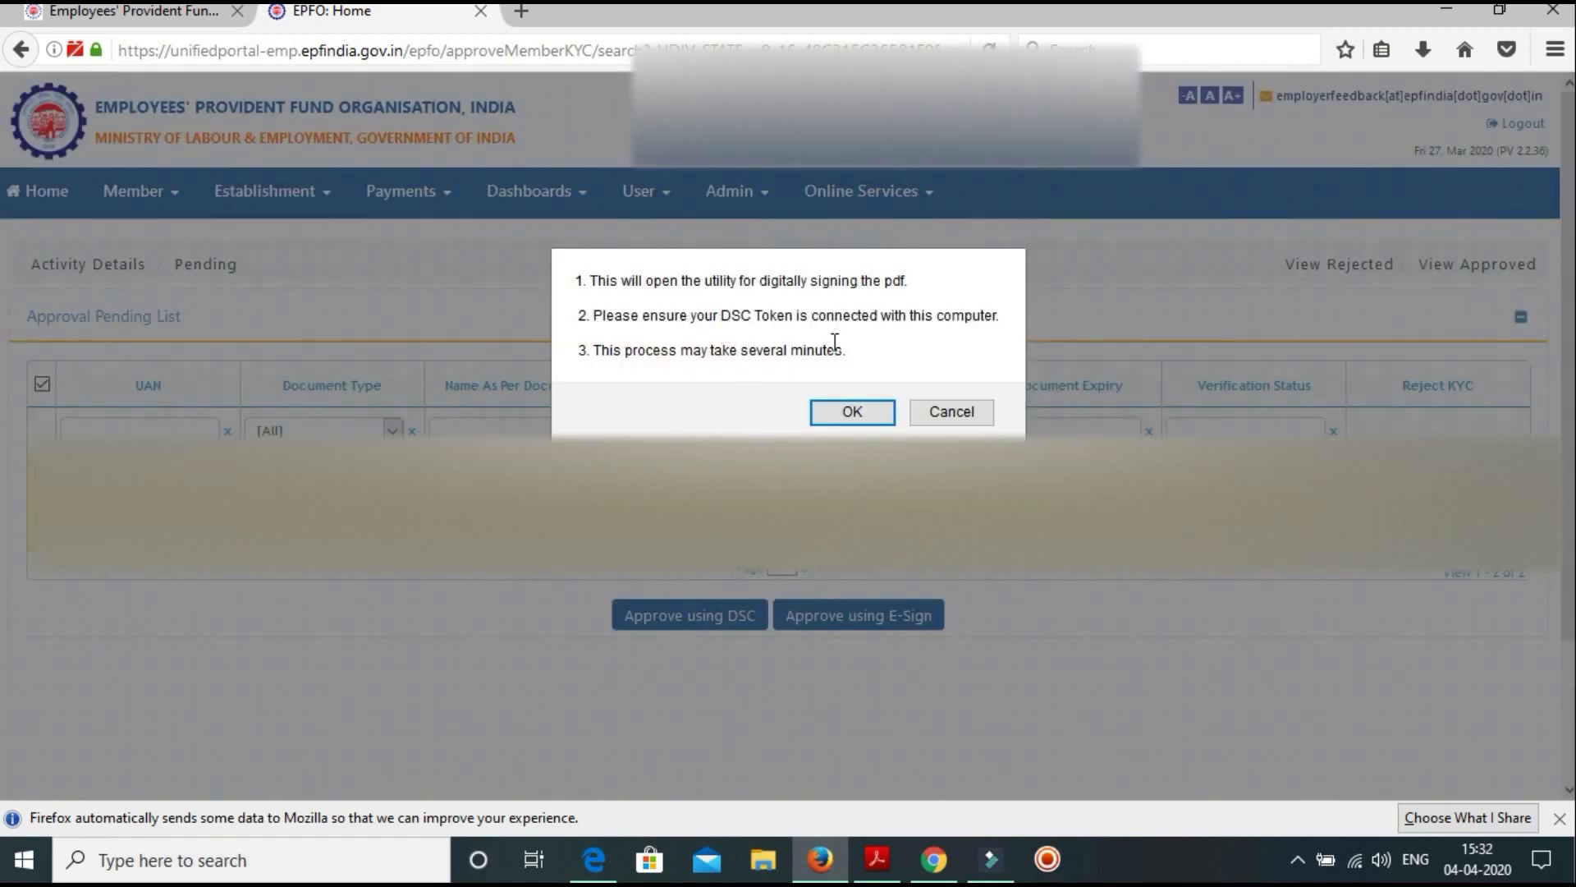
{"action": "left_click", "coordinate": [854, 417]}
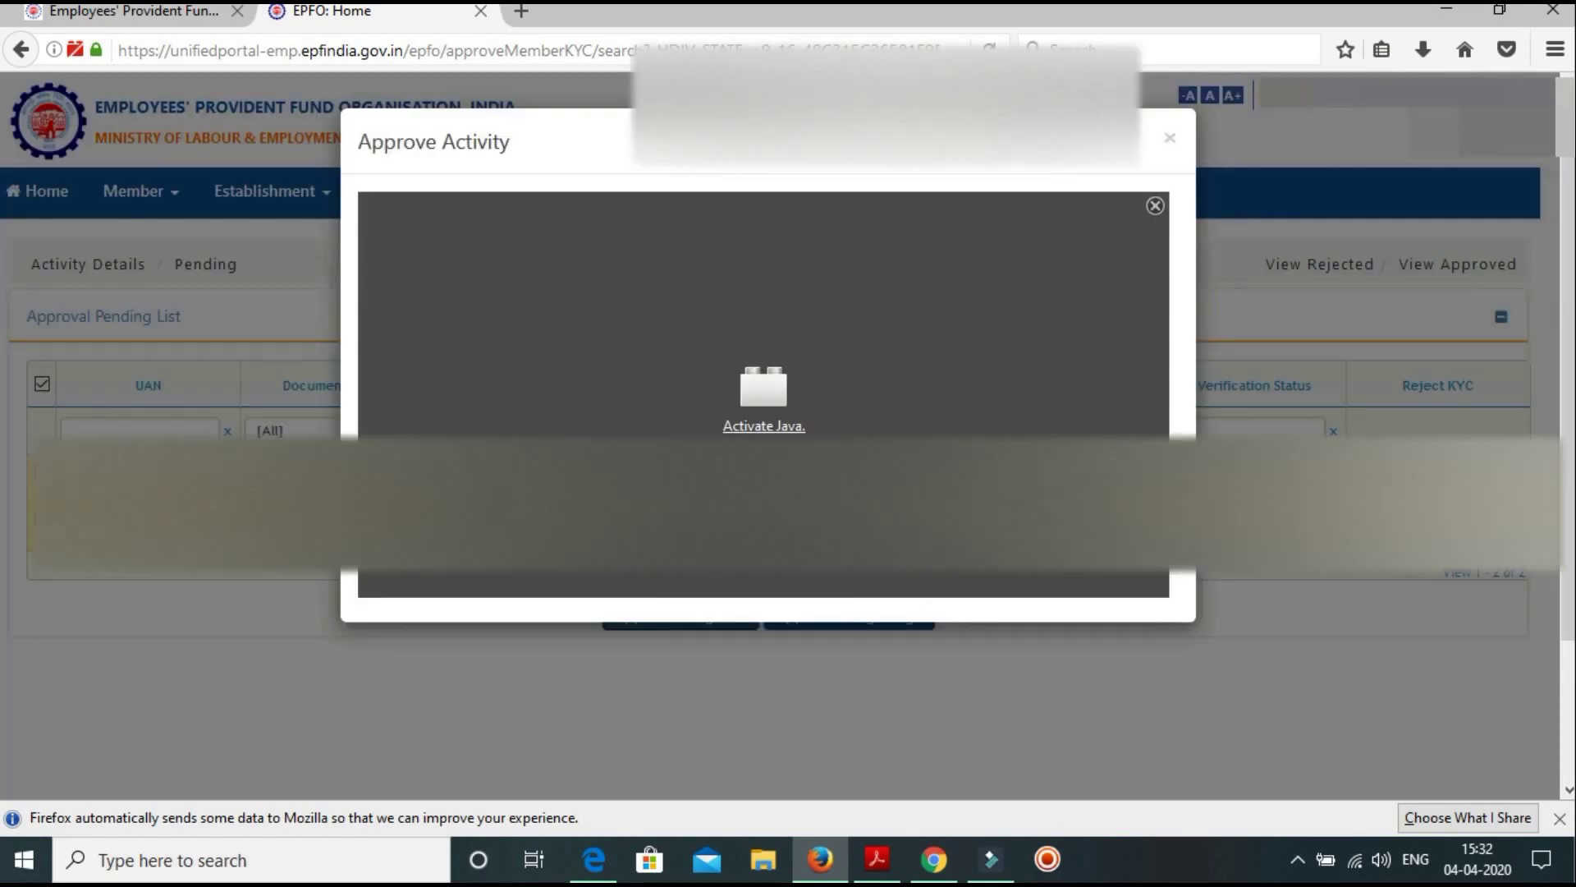
Activate Java, set both plugins to Allow Now, and launch the signing utility.
{"action": "left_click", "coordinate": [760, 387]}
{"action": "left_click", "coordinate": [478, 164]}
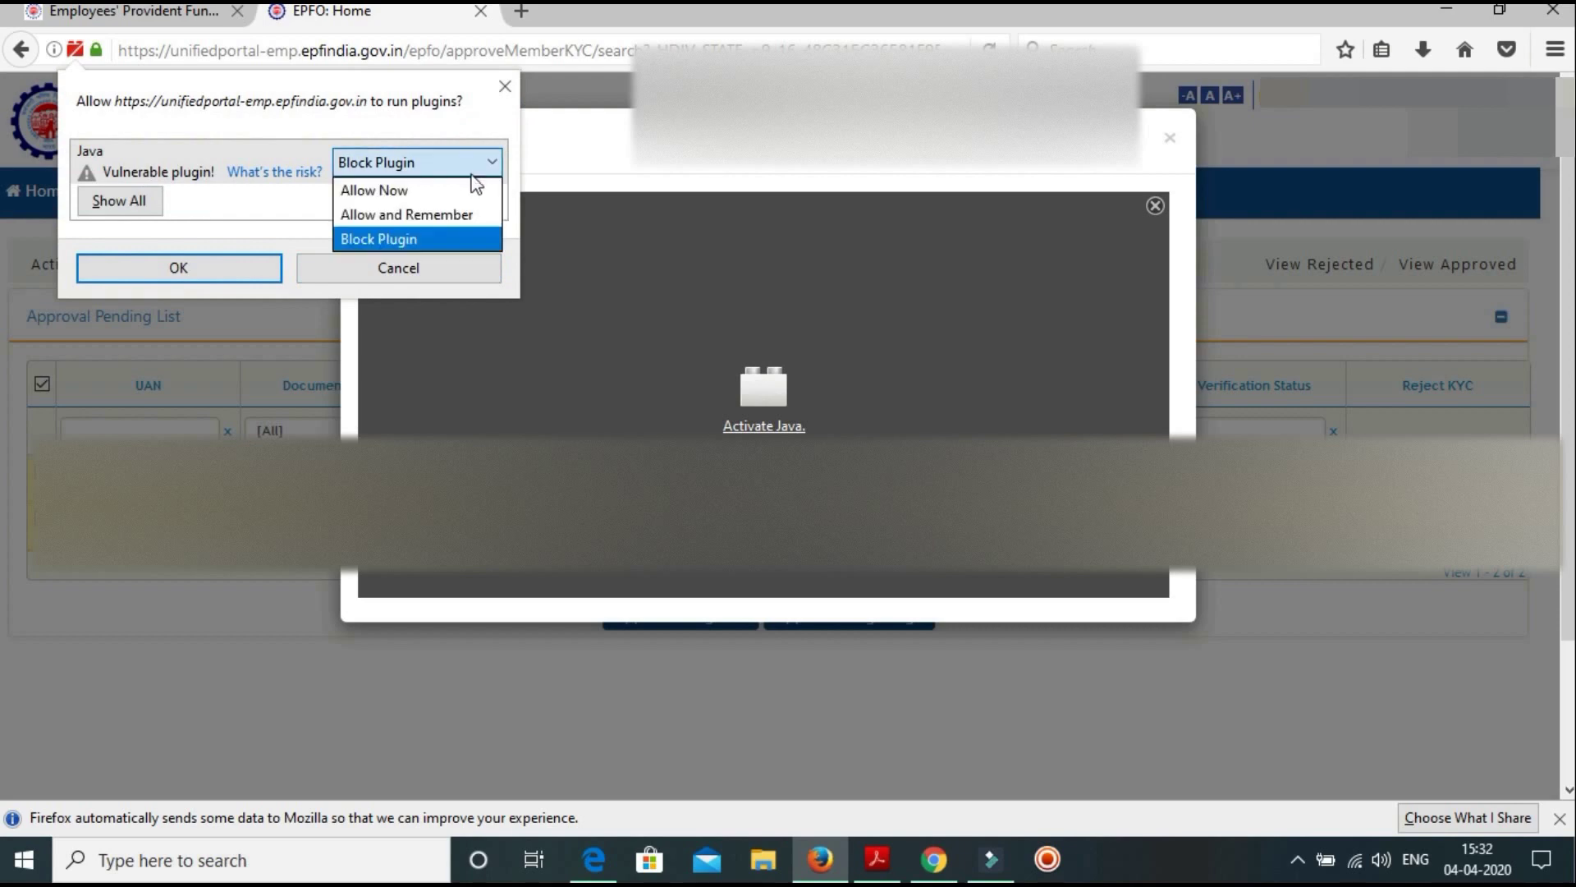
{"action": "left_click", "coordinate": [361, 188]}
{"action": "left_click", "coordinate": [124, 200]}
{"action": "left_click", "coordinate": [443, 203]}
{"action": "left_click", "coordinate": [397, 239]}
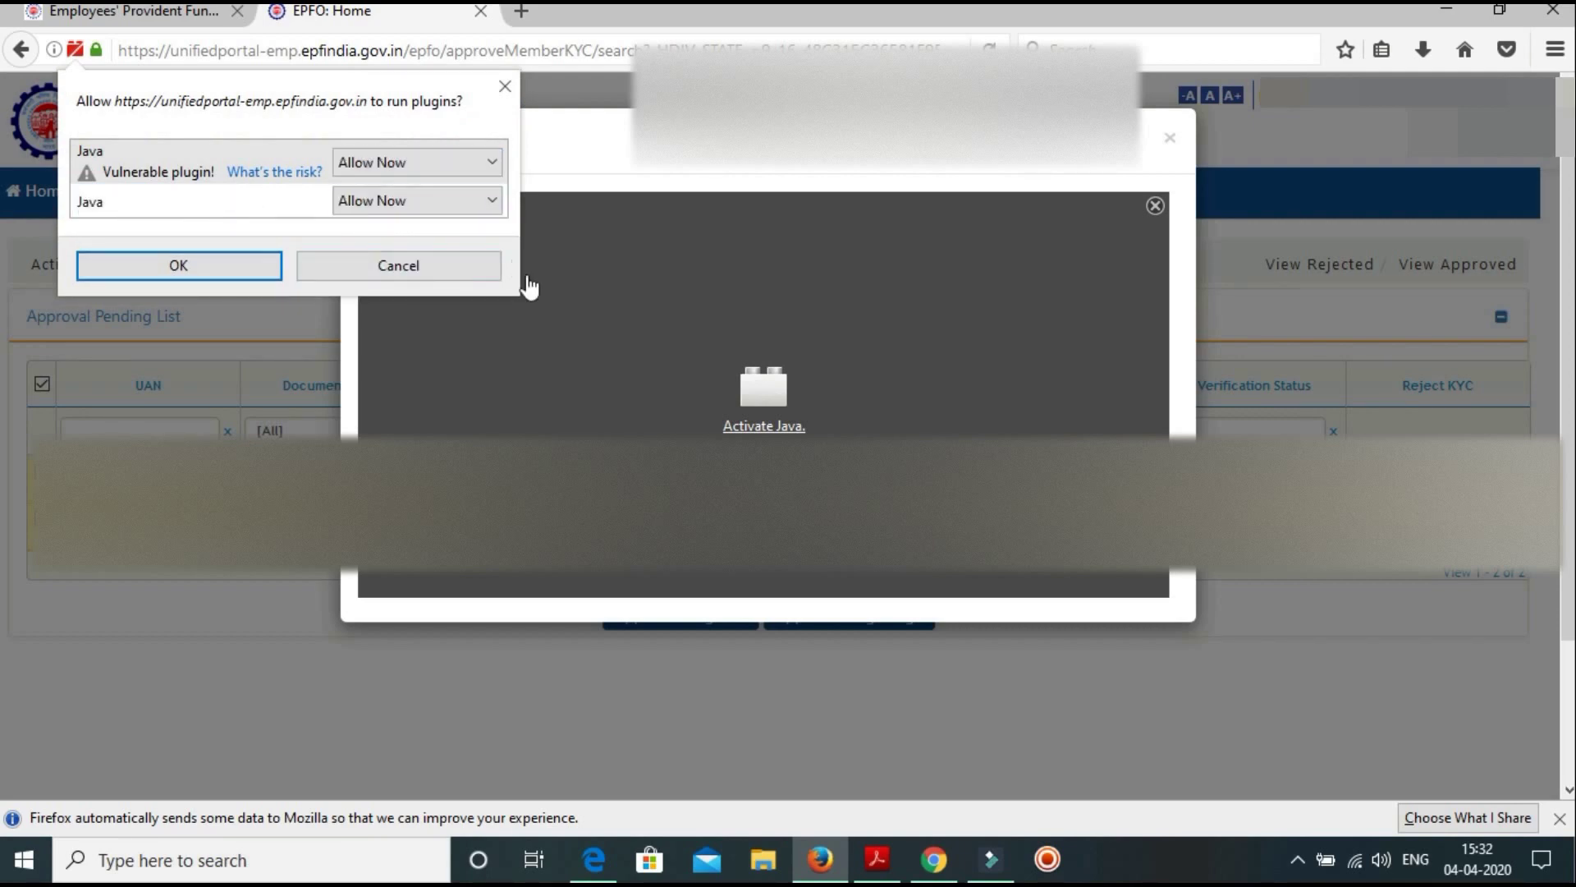
{"action": "left_click", "coordinate": [237, 271]}
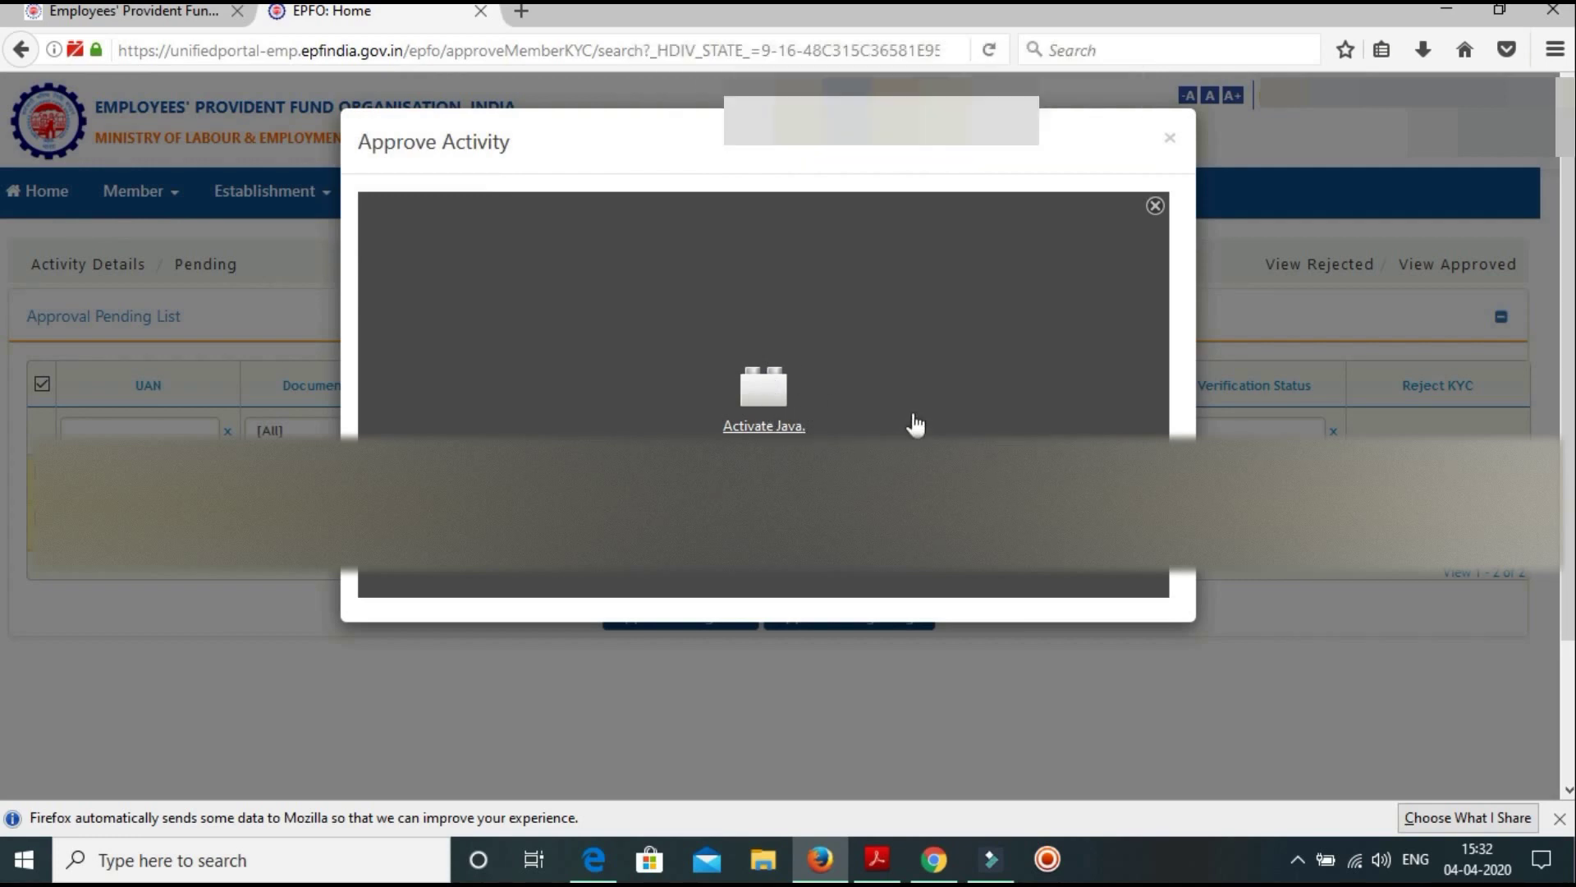
{"action": "left_click", "coordinate": [768, 427]}
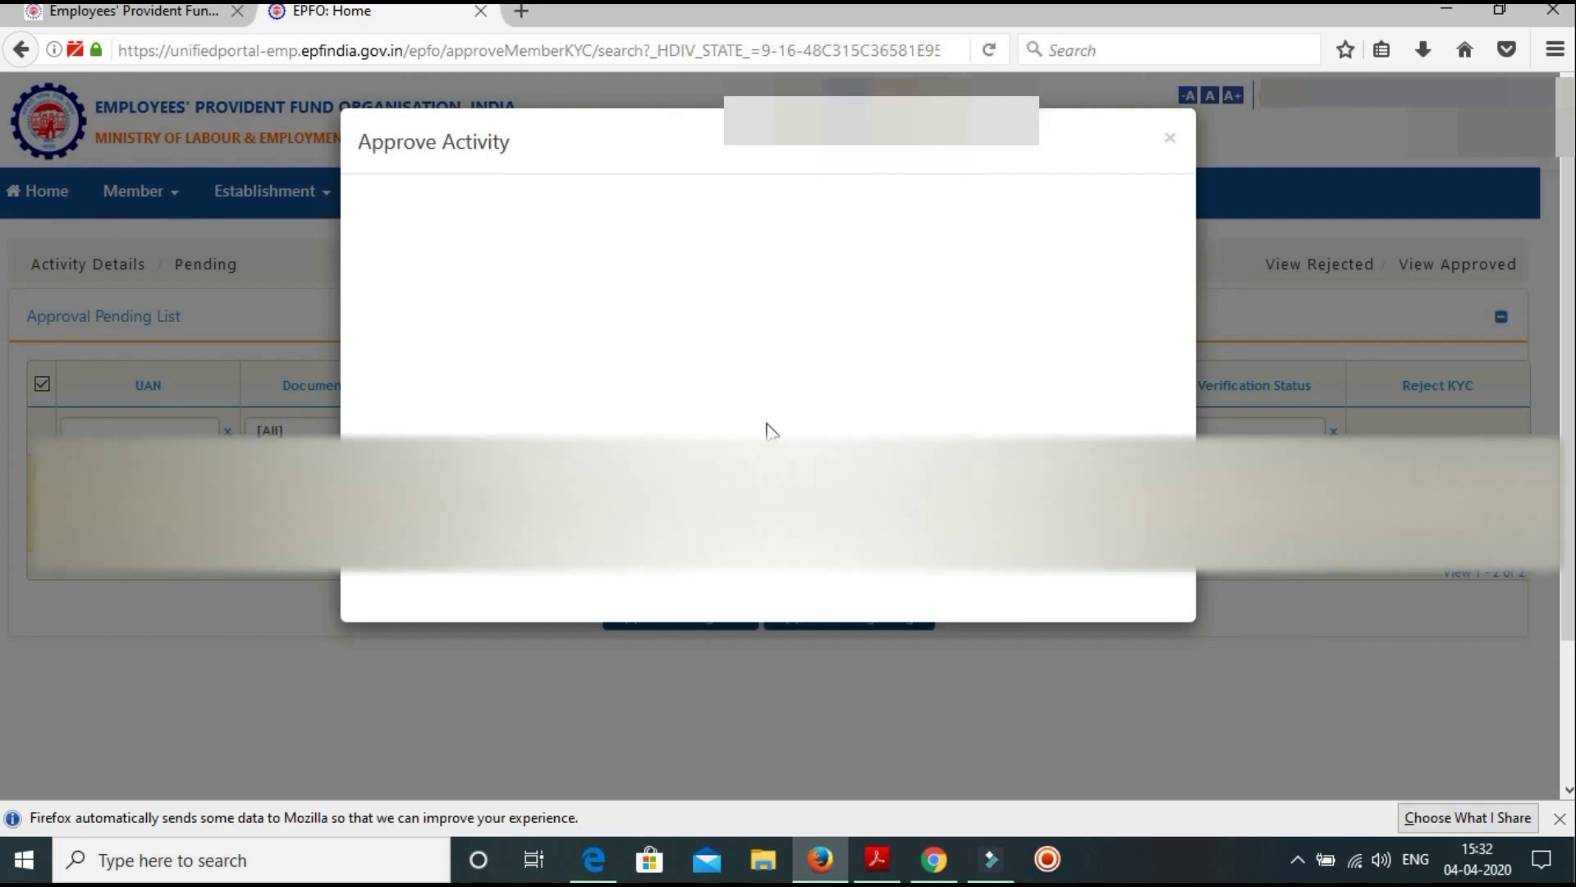